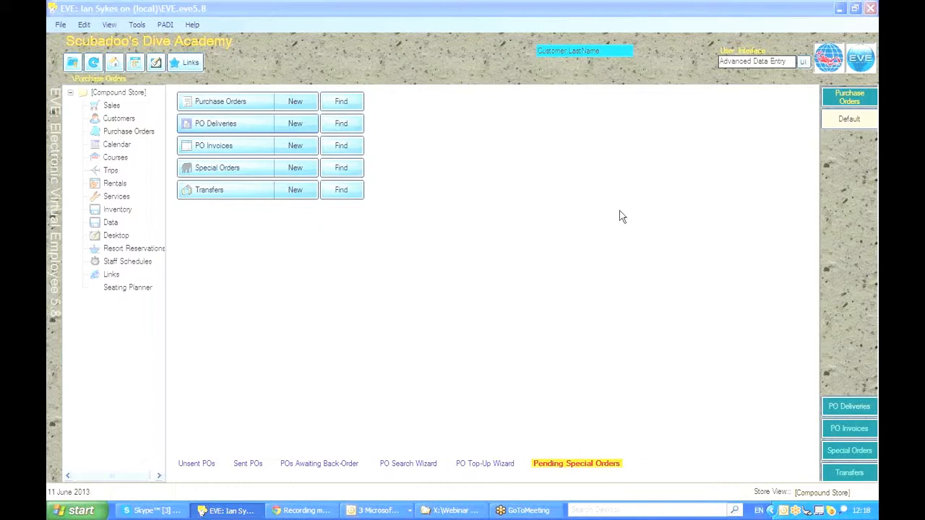
Step: Open the purchase order search and search for purchase orders from supplier PADI EMEA
click(132, 133)
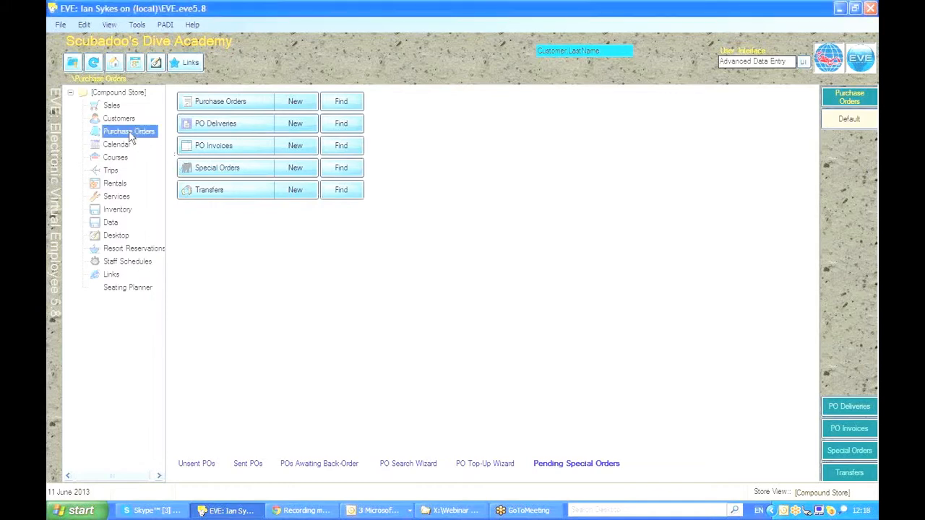
click(343, 102)
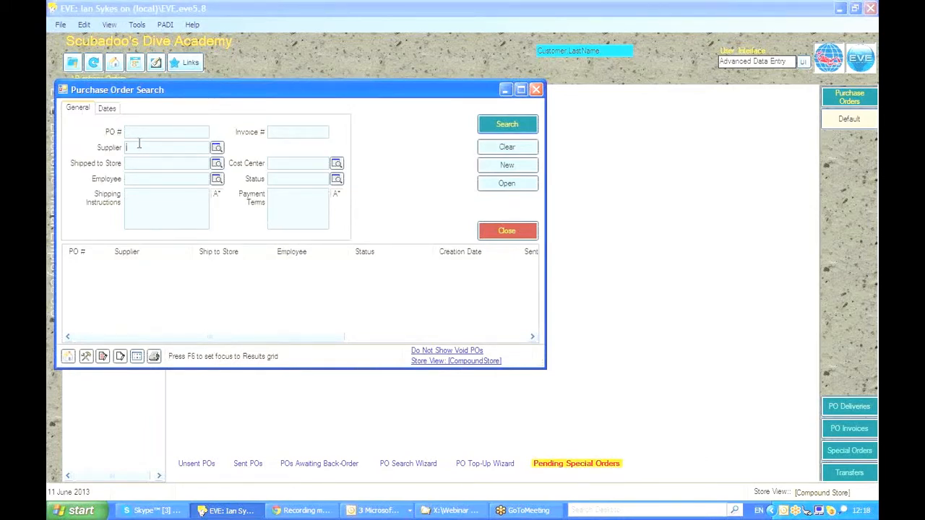
text(PADI Americas)
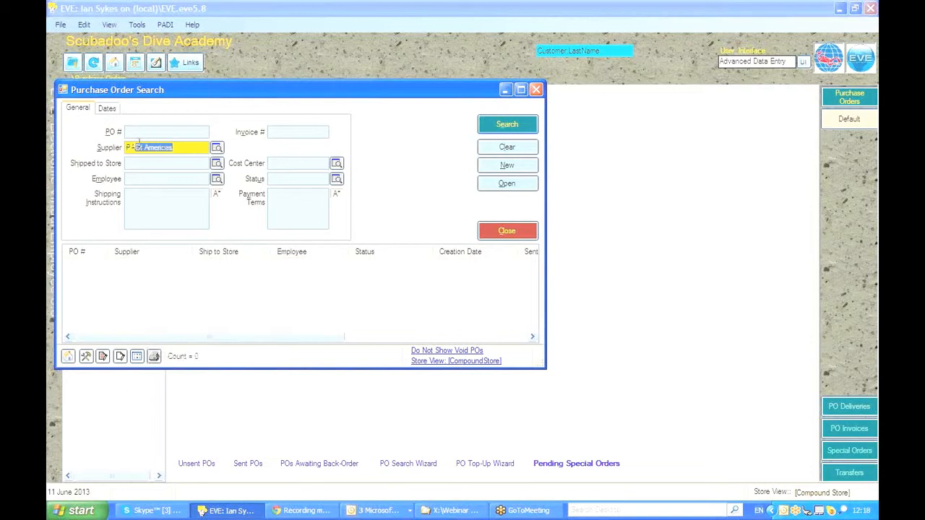
key(Down)
key(Return)
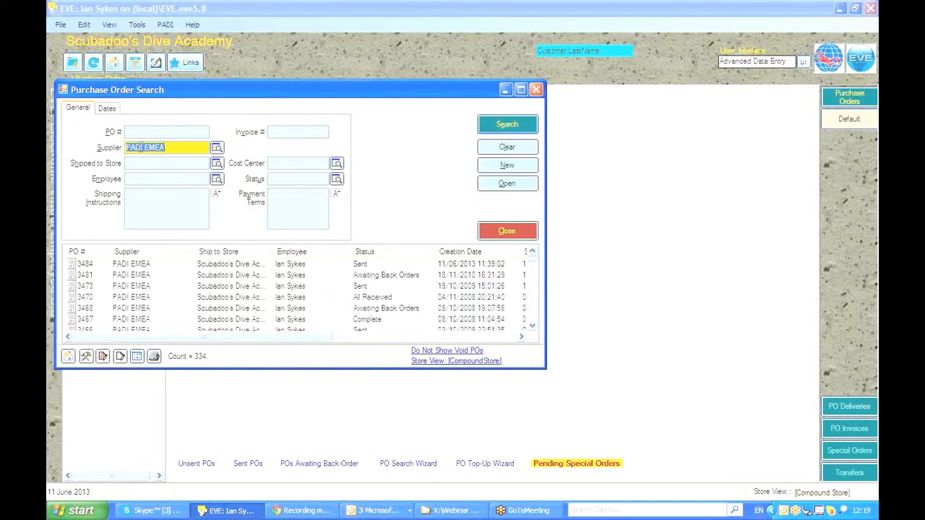
Step: Open purchase order 3484 and start a new delivery from its deliveries list
click(142, 266)
double_click(142, 272)
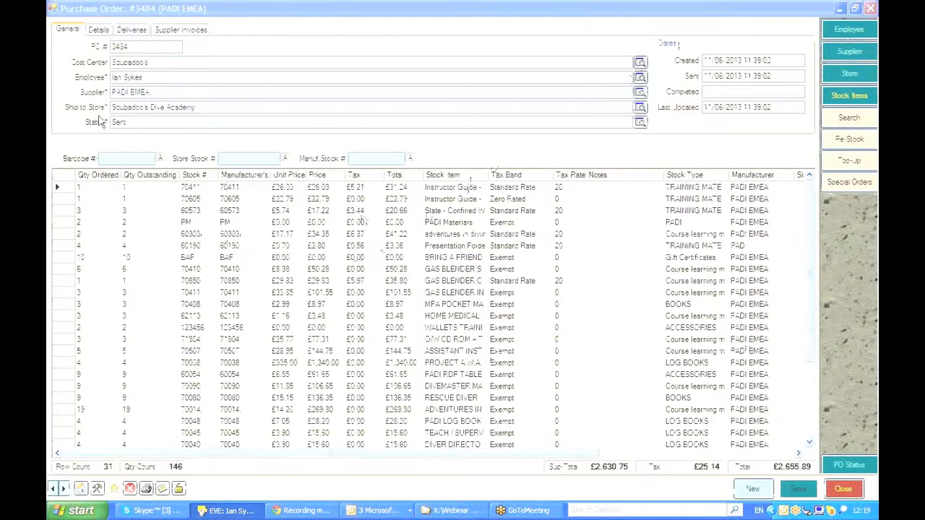
click(132, 36)
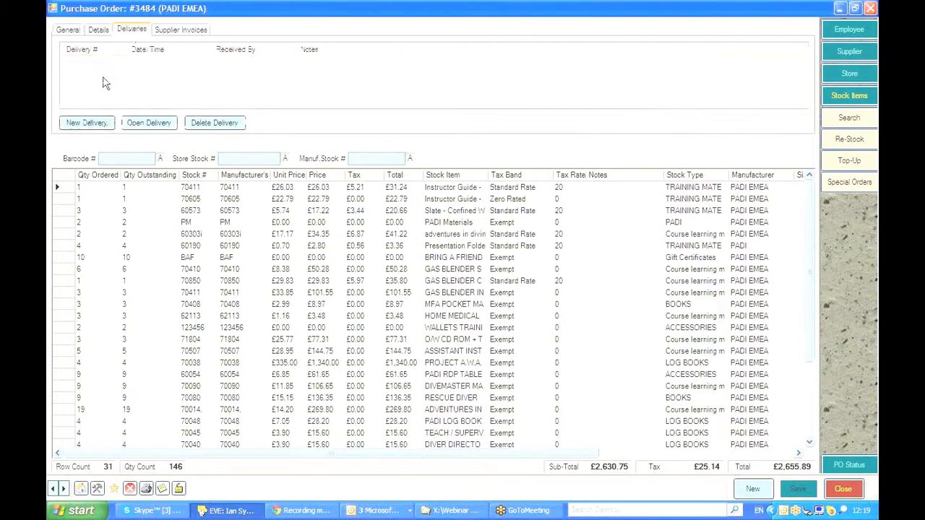
click(96, 123)
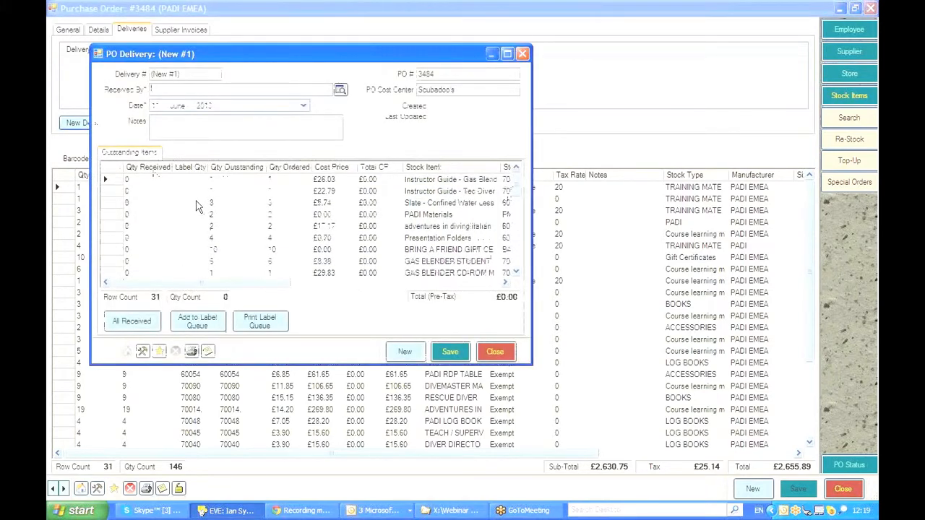
Step: Set Received By to the receiving employee and enter a received quantity of 1 for the first item
text(i)
key(Return)
mouse_move(516, 194)
mouse_down()
mouse_move(515, 219)
mouse_move(516, 180)
mouse_up()
text(1)
click(143, 190)
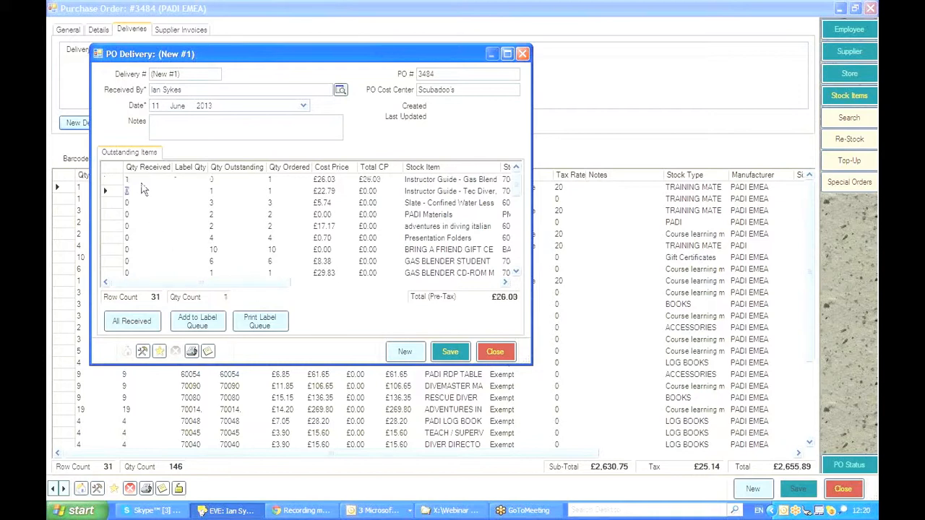
Step: Enter received quantities of 1, 2, 1, 1, 3 and 8 for the next six items
text(1)
key(Return)
text(2)
key(Return)
text(1)
key(Return)
text(1)
key(Return)
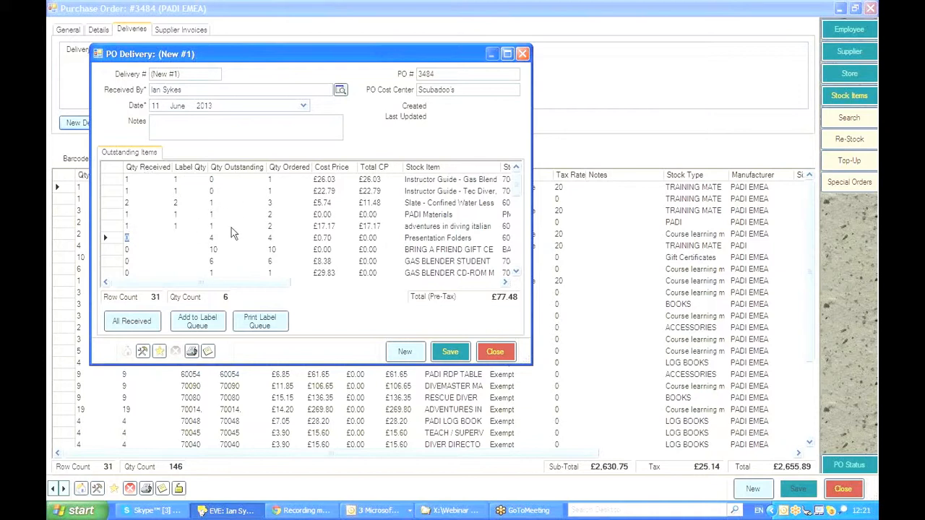
text(3)
key(Return)
text(8)
key(Return)
Step: Try to save the delivery and cancel the save
click(517, 209)
scroll(517, 209, up, 3)
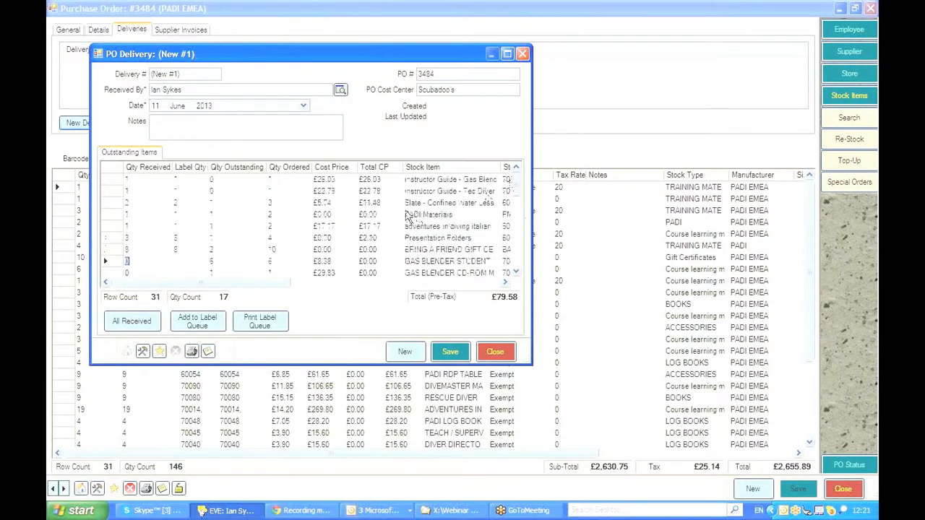
click(448, 352)
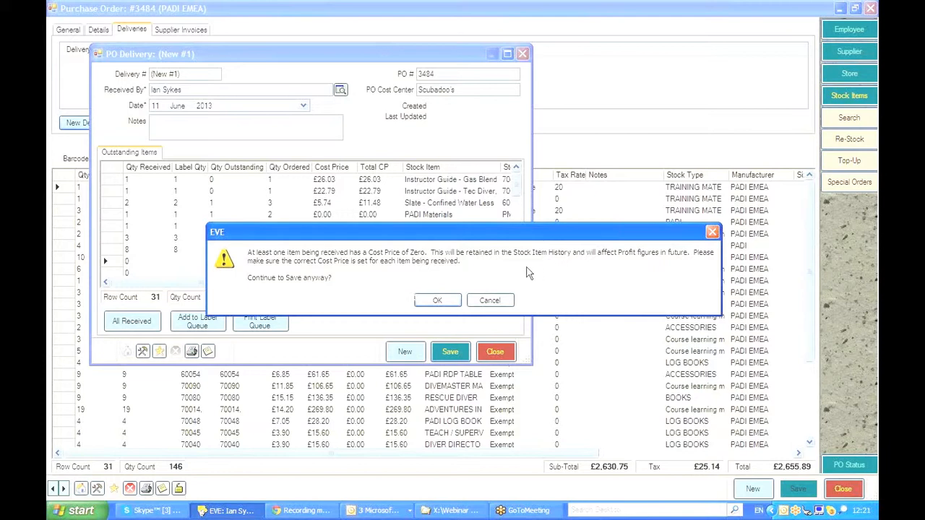
click(489, 302)
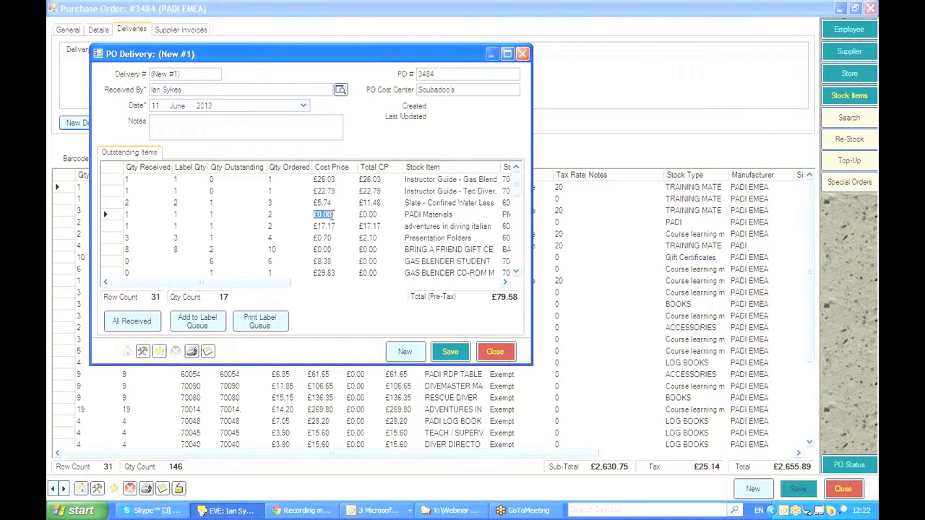
Step: Set the cost price of PADI Materials to 10 and of Bring a Friend Gift Certificate to 1
text(10)
click(342, 227)
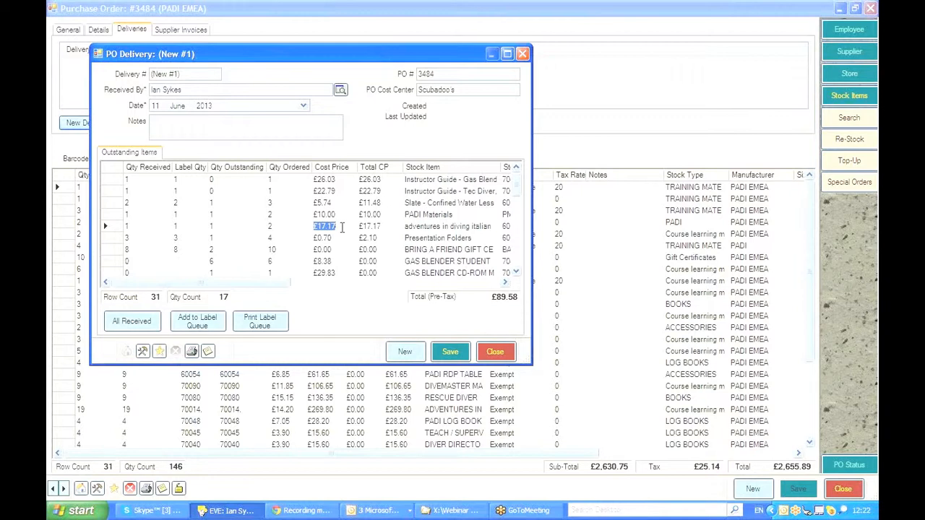
click(330, 248)
text(1)
Step: Save the delivery and accept changing the PO status to Awaiting Back Orders
click(337, 240)
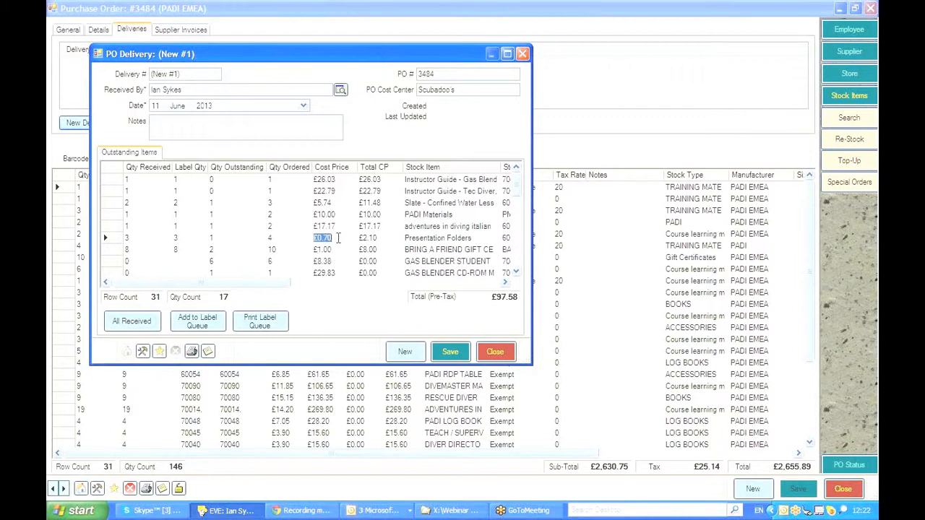
click(338, 226)
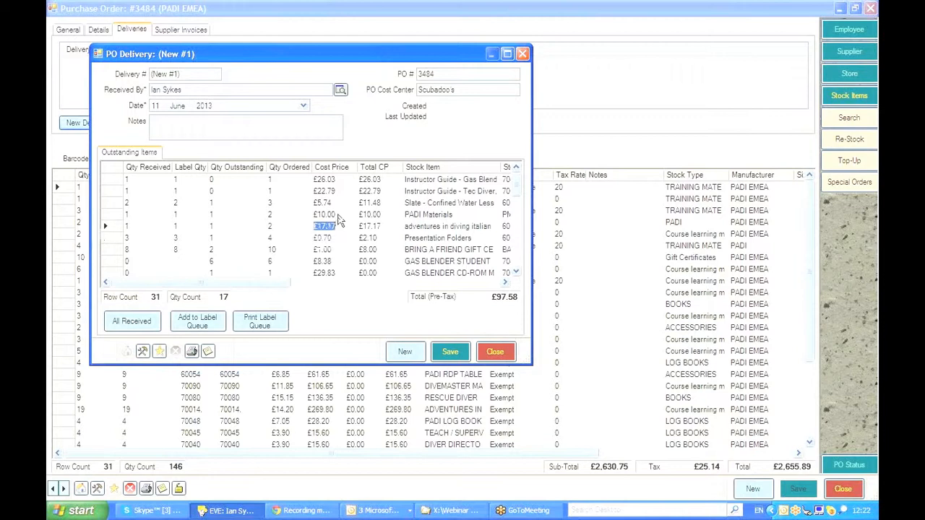
click(338, 214)
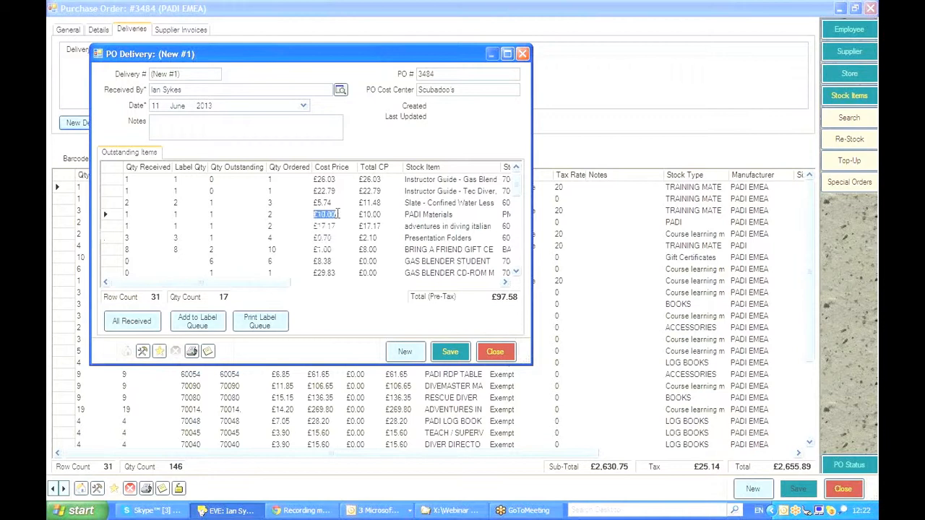
click(449, 352)
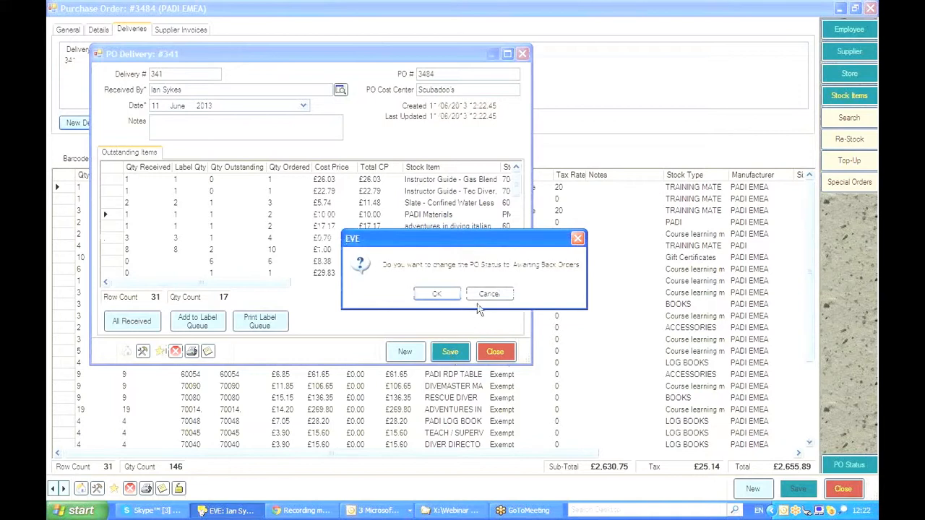
click(436, 296)
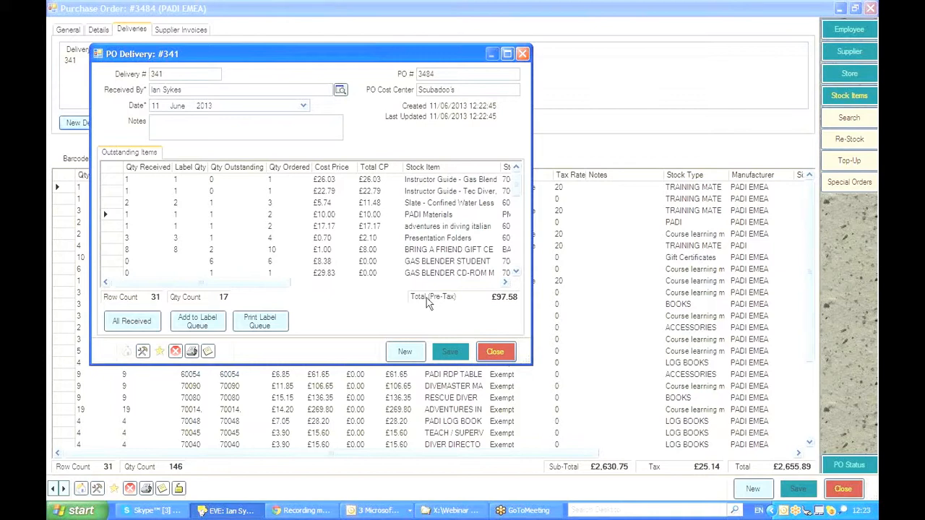
Step: Close the delivery, the purchase order and the purchase order search
click(495, 351)
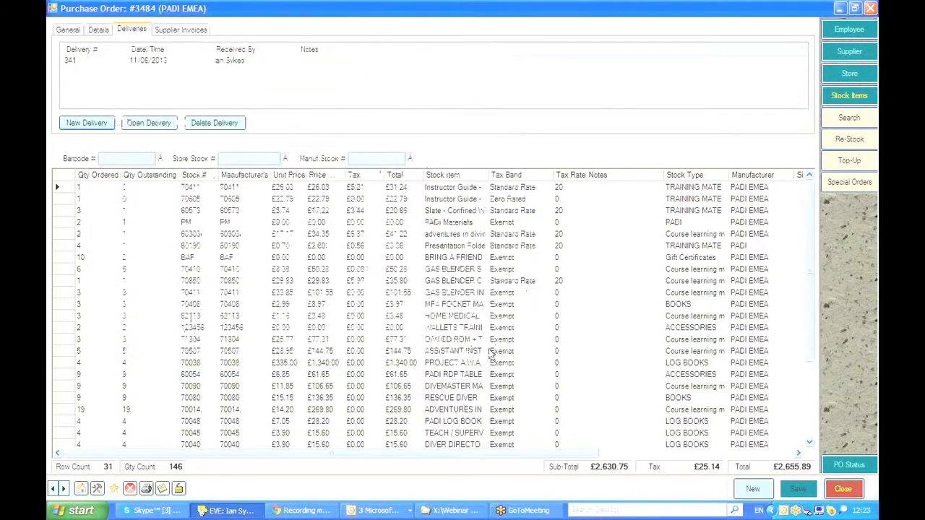
click(843, 494)
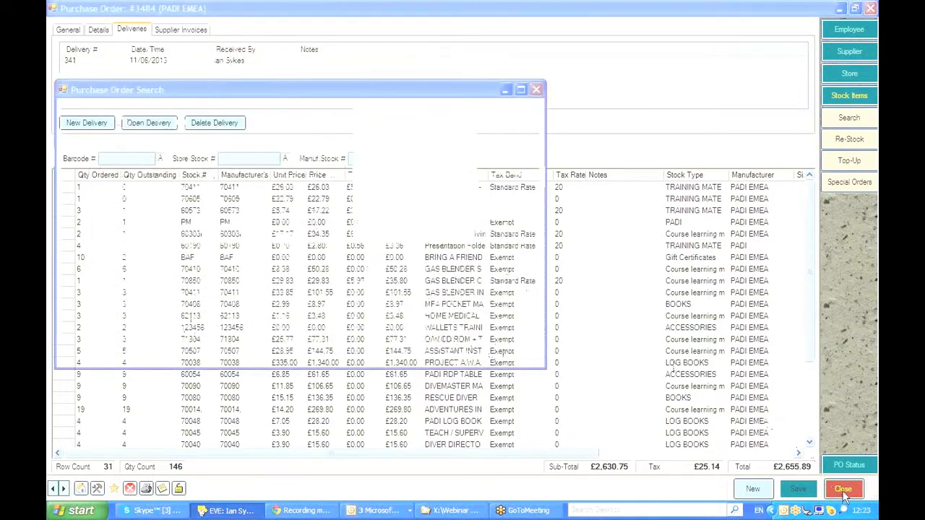
click(506, 233)
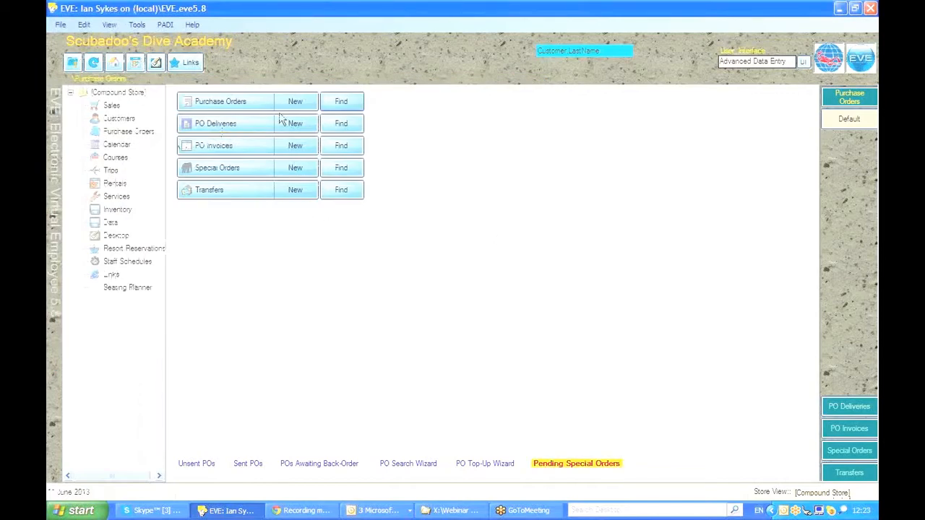
Step: Reopen purchase order 3484 from the purchase order search and start a second new delivery
click(338, 101)
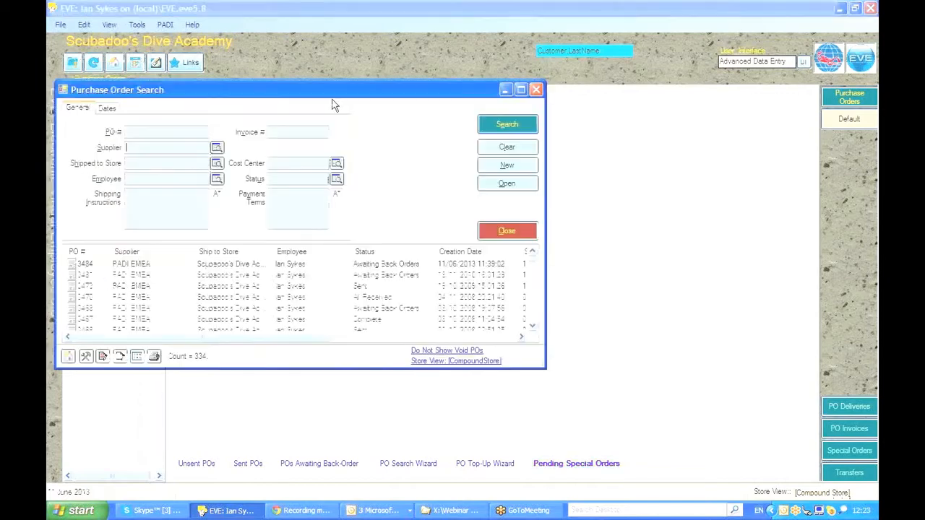
double_click(106, 264)
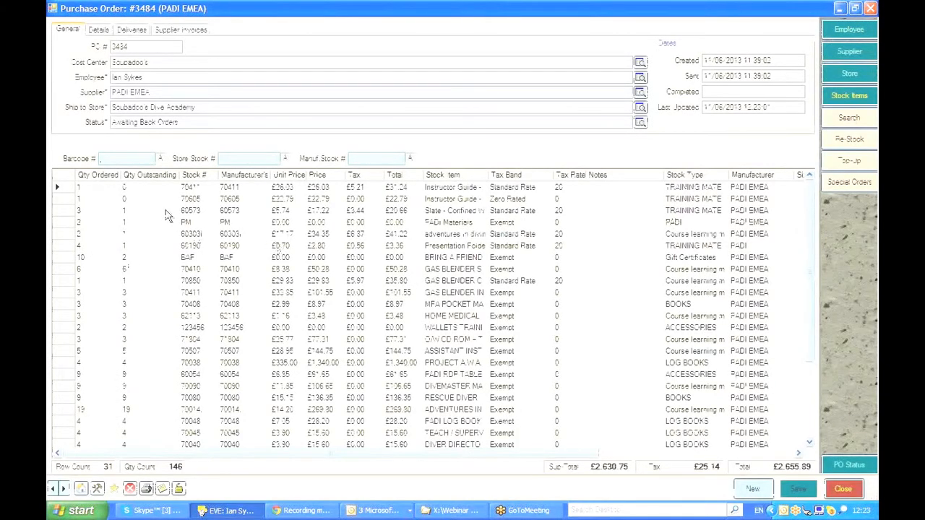
click(127, 30)
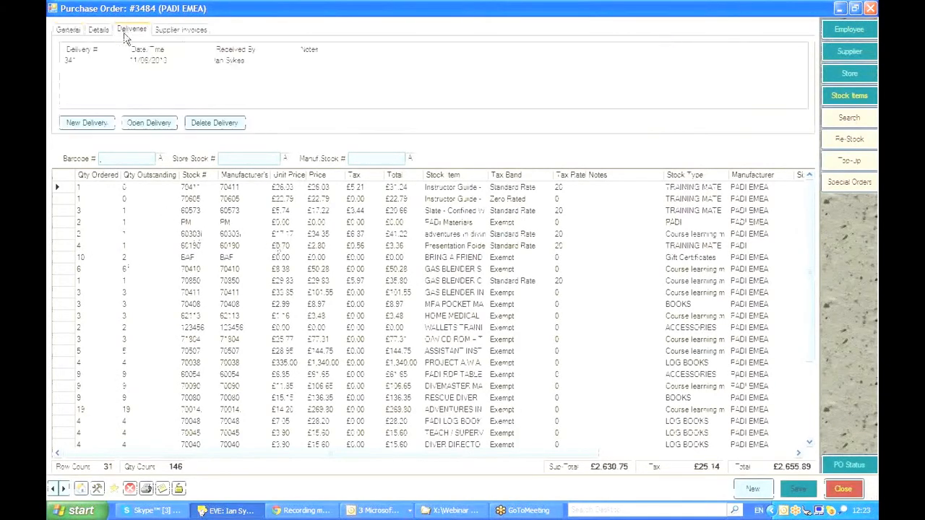
click(83, 123)
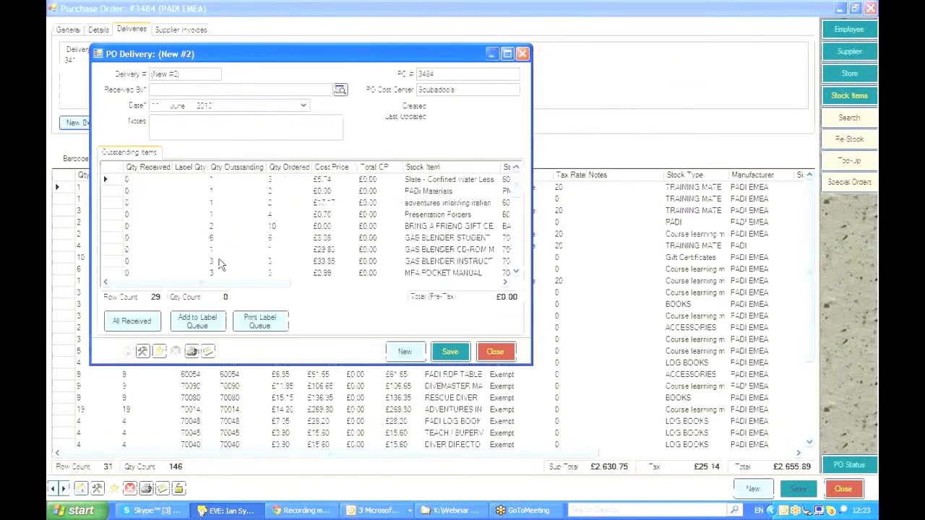
Step: Mark all remaining items as received and set the Wallets Training Pouch cost price to 12
click(130, 323)
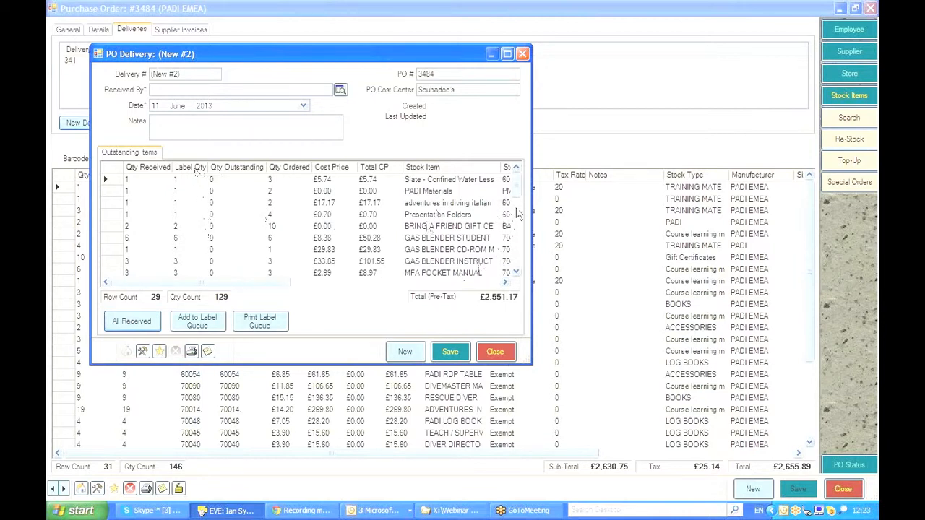
drag(517, 186, 517, 202)
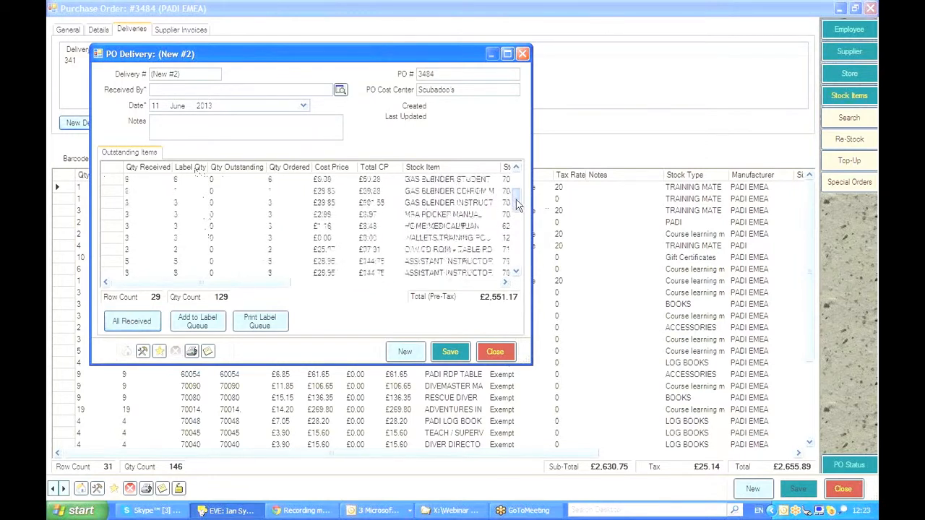
click(337, 239)
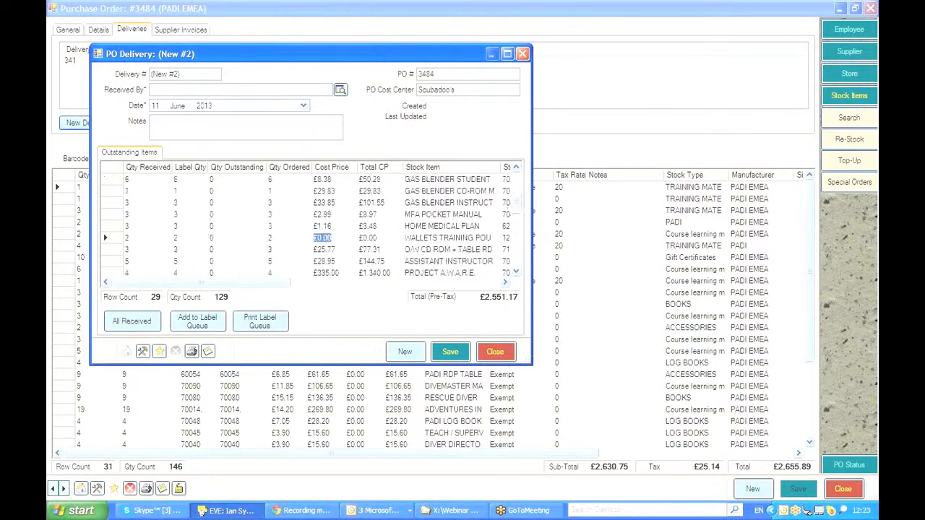
text(12)
Step: Set Received By on the second delivery to the receiving employee
drag(517, 211, 520, 258)
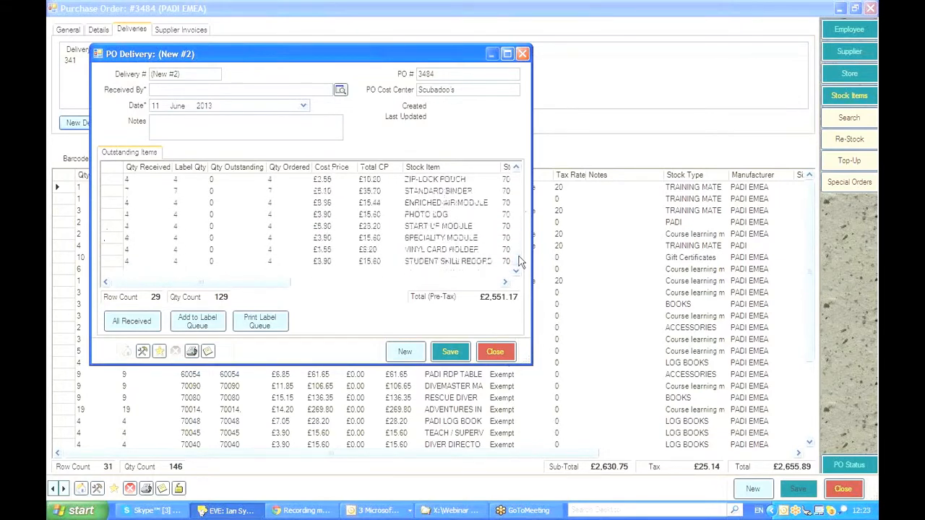
click(180, 88)
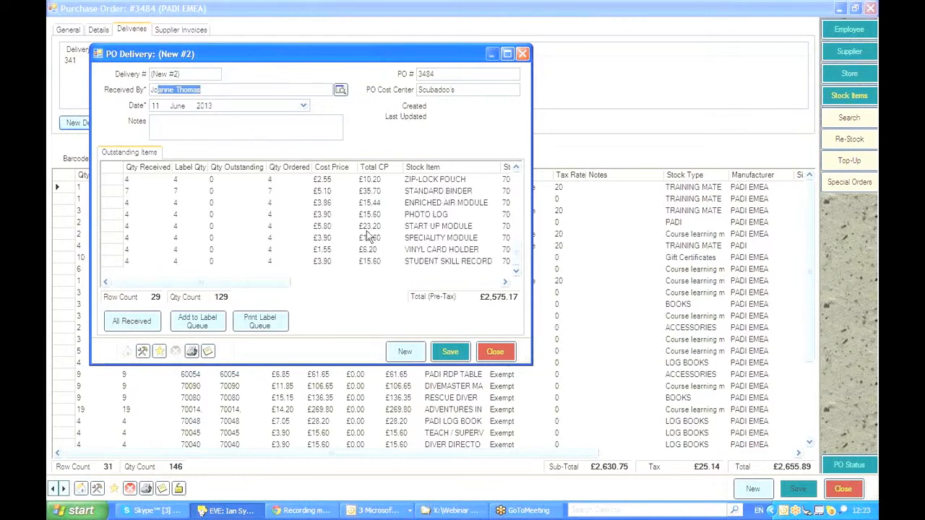
Step: Save the delivery despite zero cost prices and apply the All Received status to the purchase order
click(446, 351)
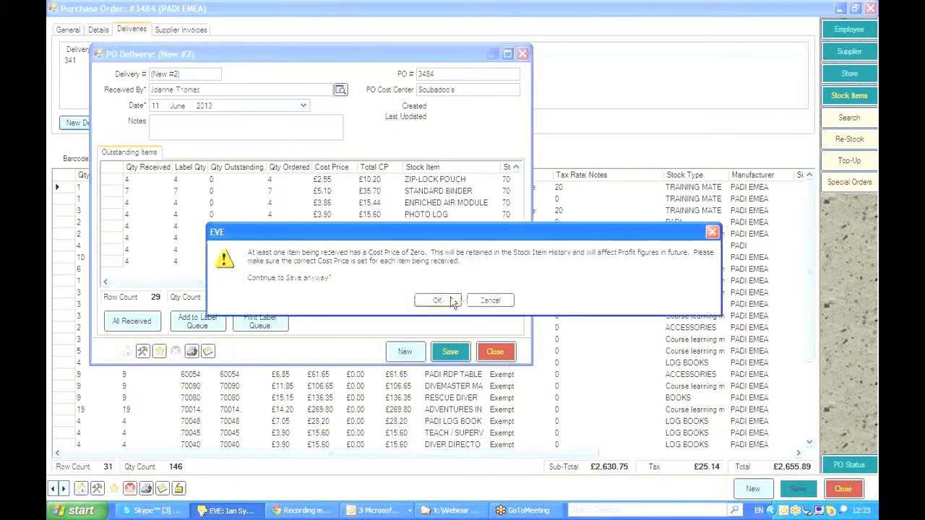
click(437, 301)
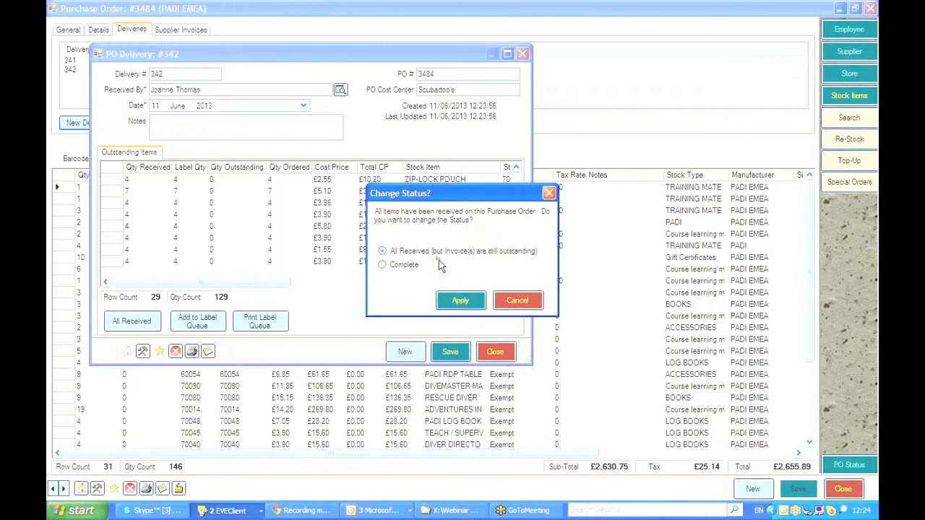
click(460, 302)
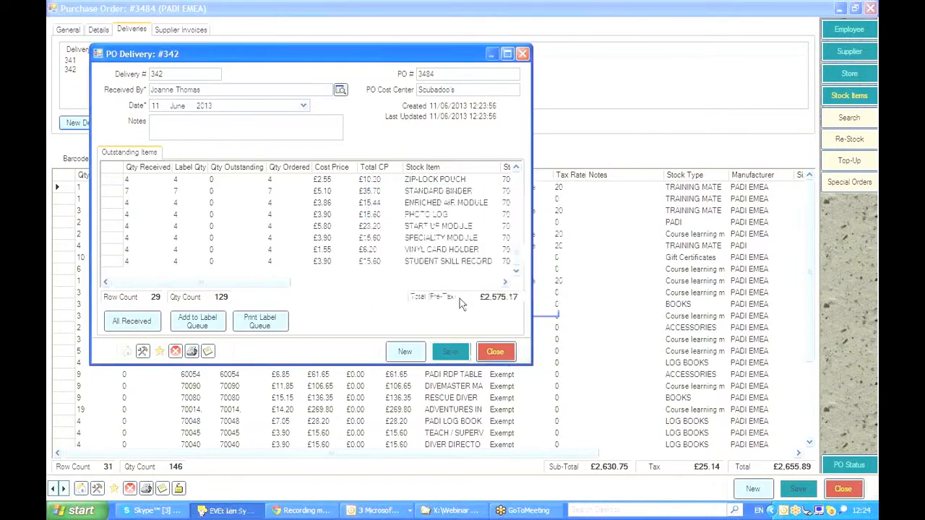
Step: Close the delivery, the purchase order and the purchase order search
click(496, 352)
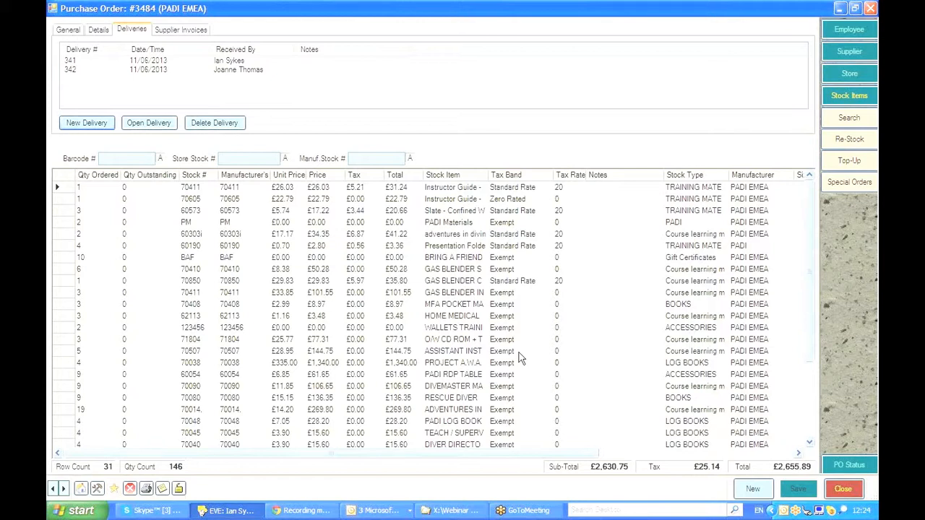
click(842, 489)
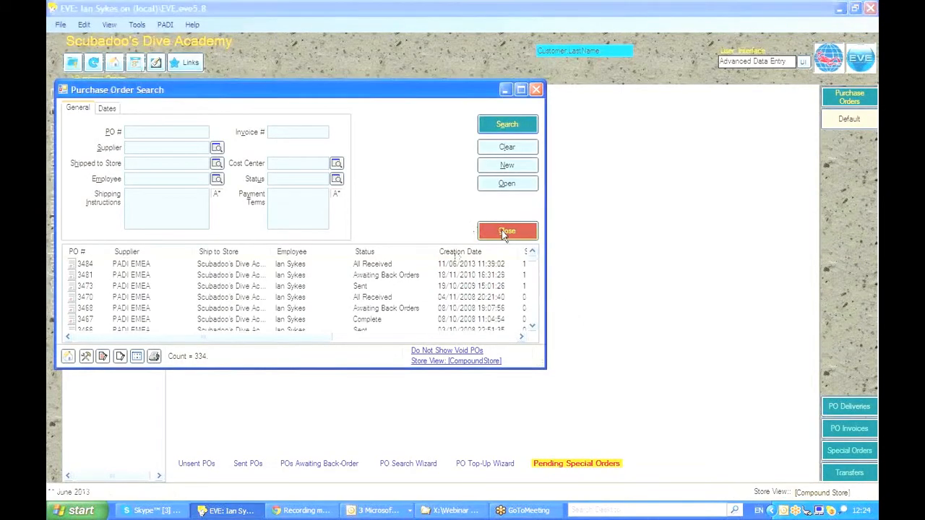
click(507, 230)
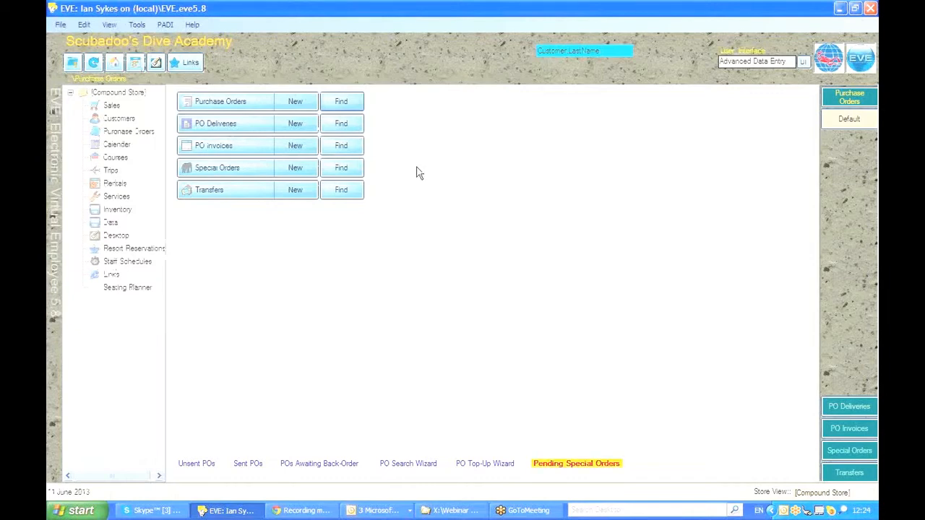
Step: Reopen purchase order 3484 from the purchase order search and review its recorded deliveries
click(335, 102)
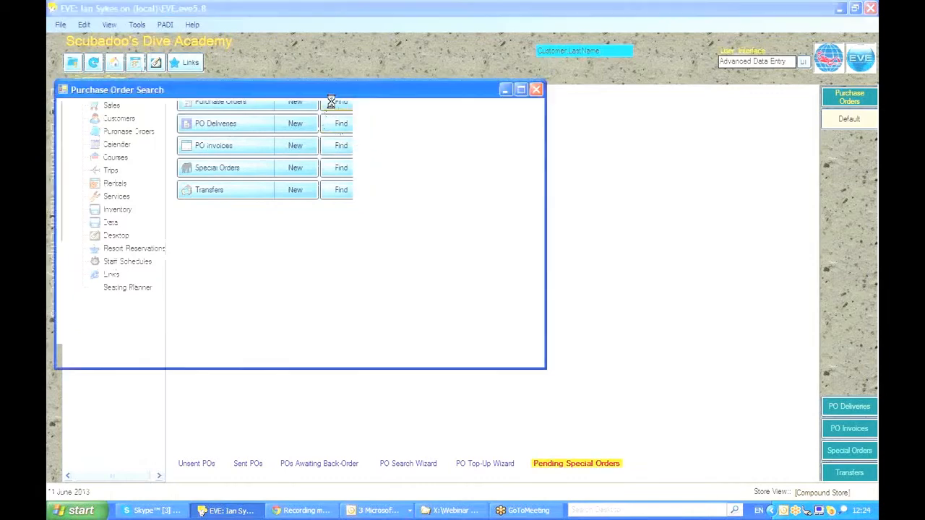
click(157, 264)
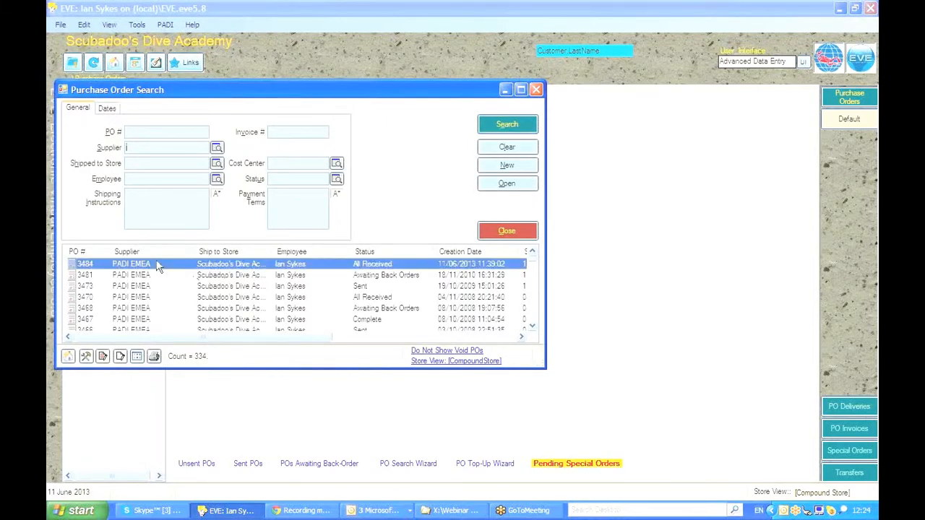
double_click(158, 264)
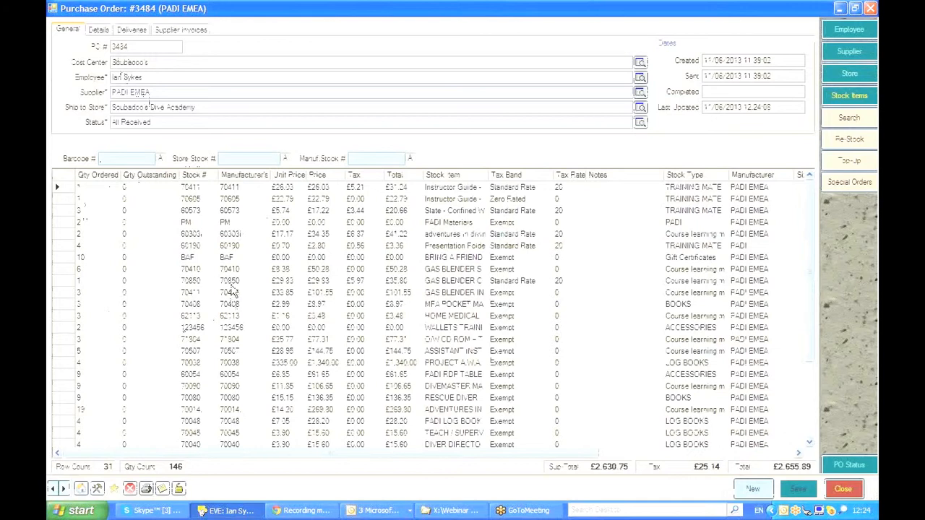
click(131, 30)
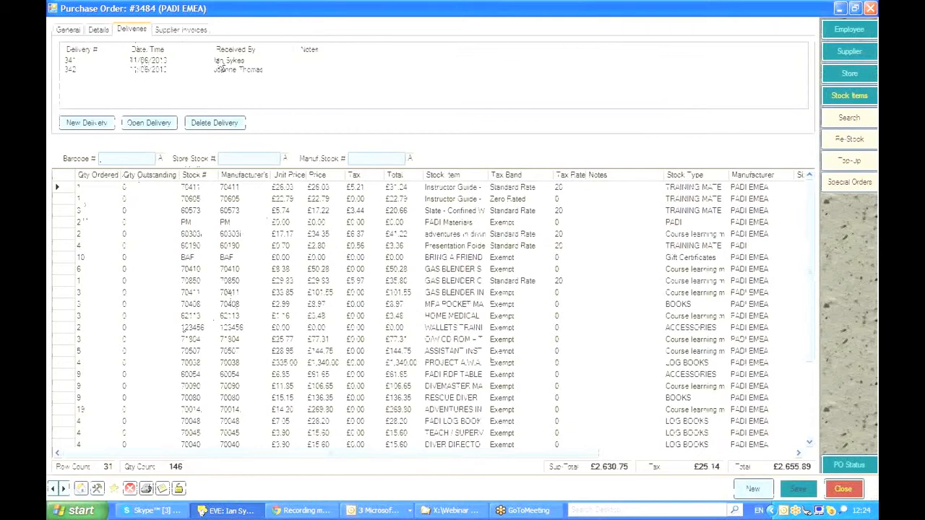
click(185, 29)
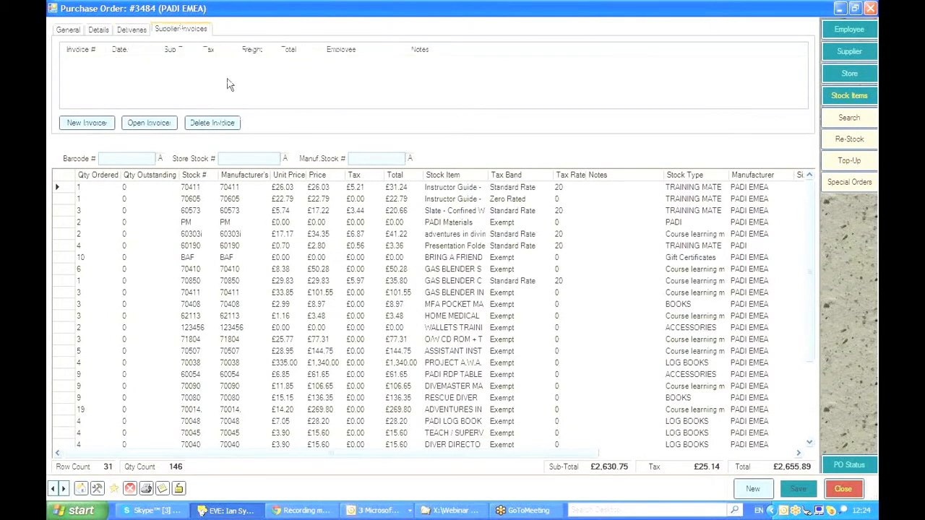
Step: Start a new supplier invoice with the receiving employee, invoice number 1234 and payment due 15 July 2013
click(72, 124)
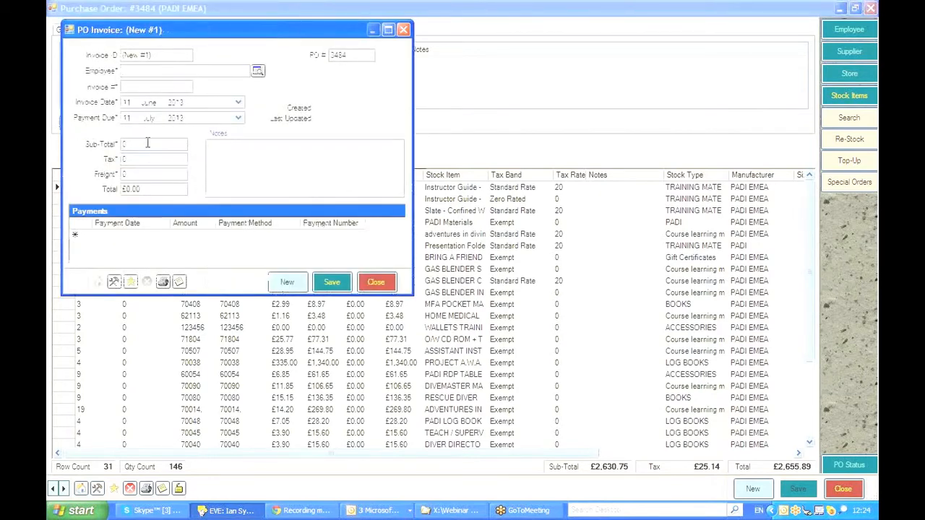
click(132, 86)
text(1235)
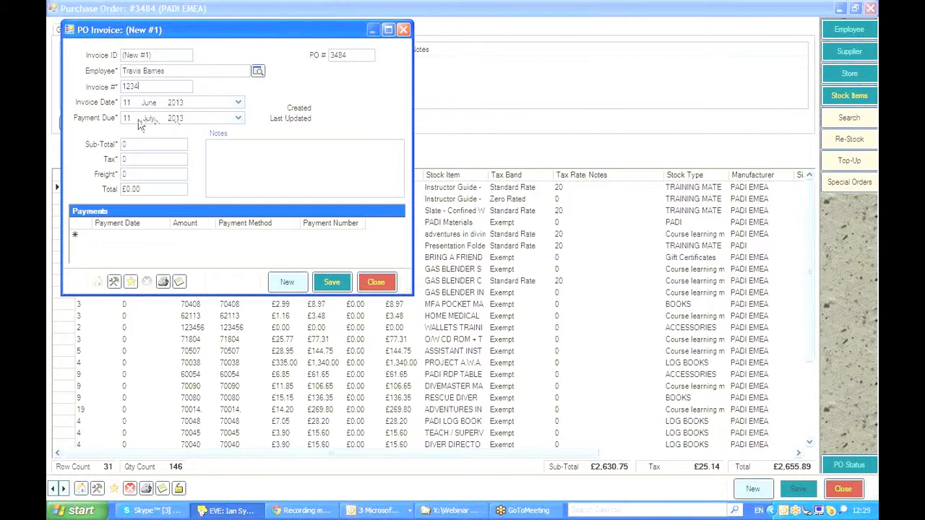
click(148, 120)
click(127, 120)
click(148, 121)
Step: Enter the invoice sub-total 2630.95, tax 25.14 and freight 123
click(146, 144)
text(2630.75)
click(142, 159)
text(25)
text(.14)
key(Tab)
text(123)
Step: Save the invoice and close it, the purchase order and the purchase order search
click(329, 280)
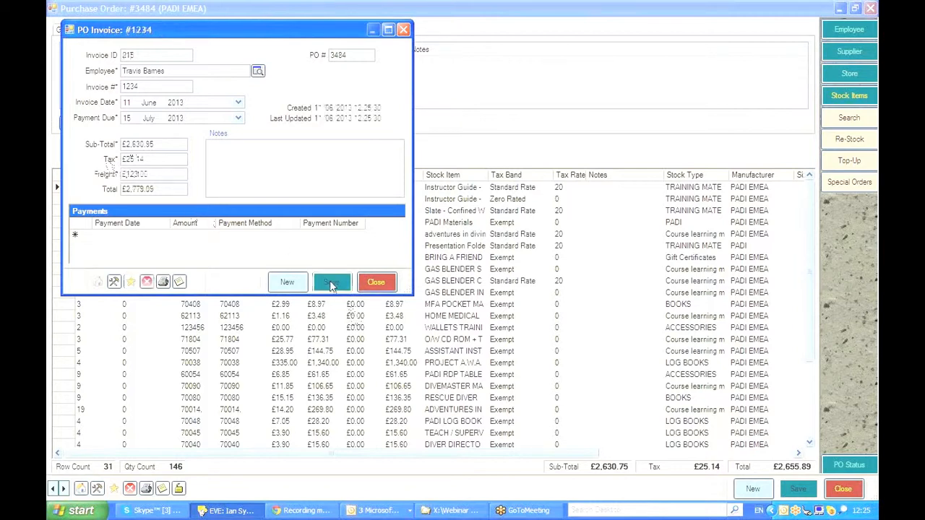
click(378, 283)
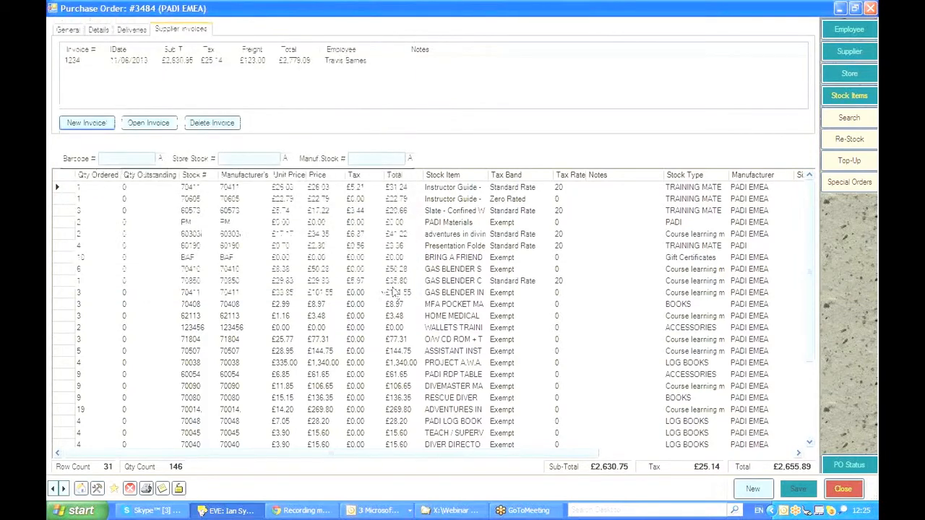
click(842, 489)
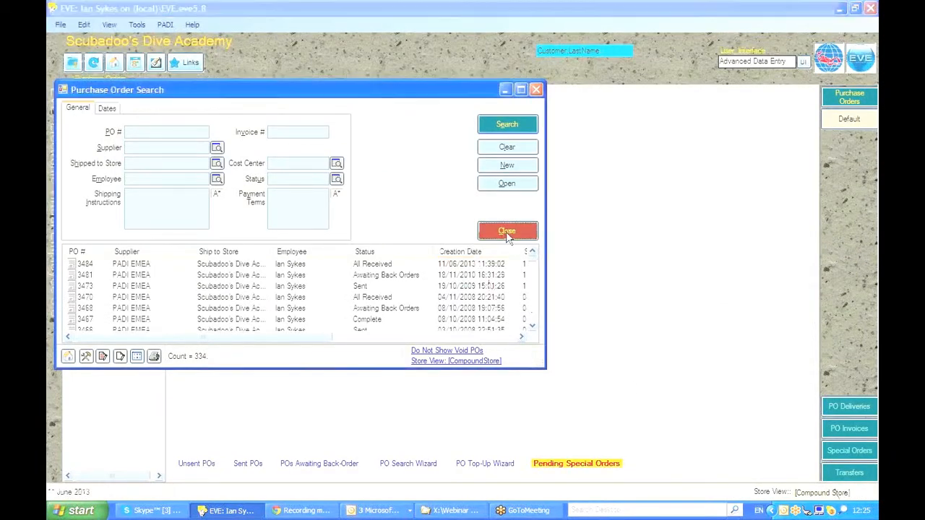
click(504, 233)
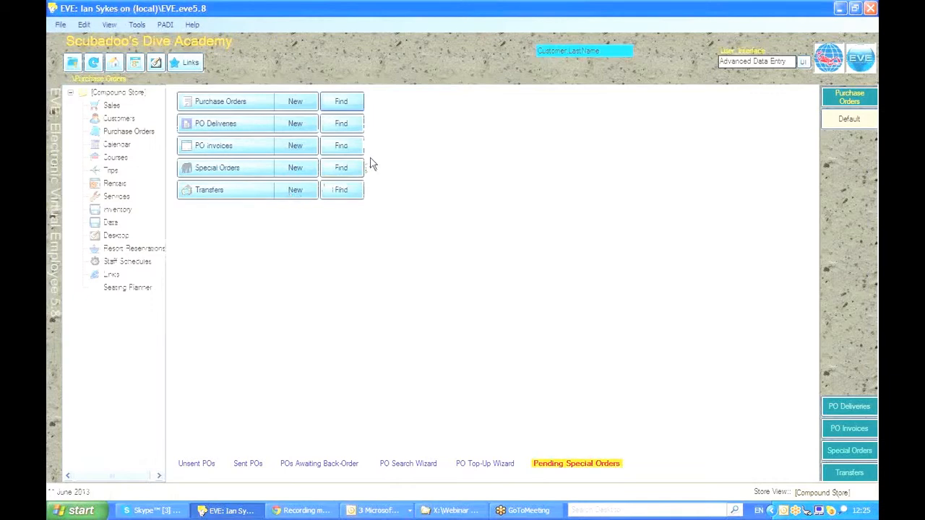
Step: Reopen purchase order 3484 and open supplier invoice 1234
click(331, 101)
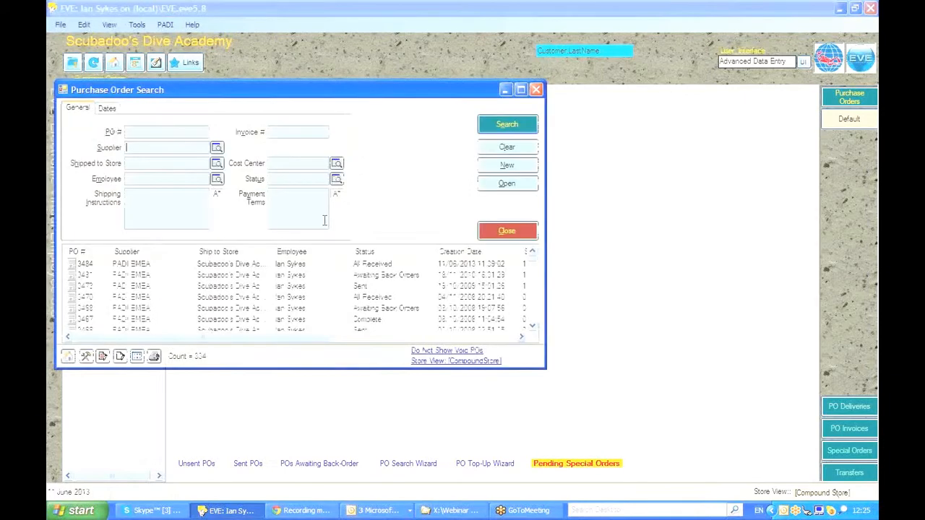
click(218, 264)
double_click(218, 264)
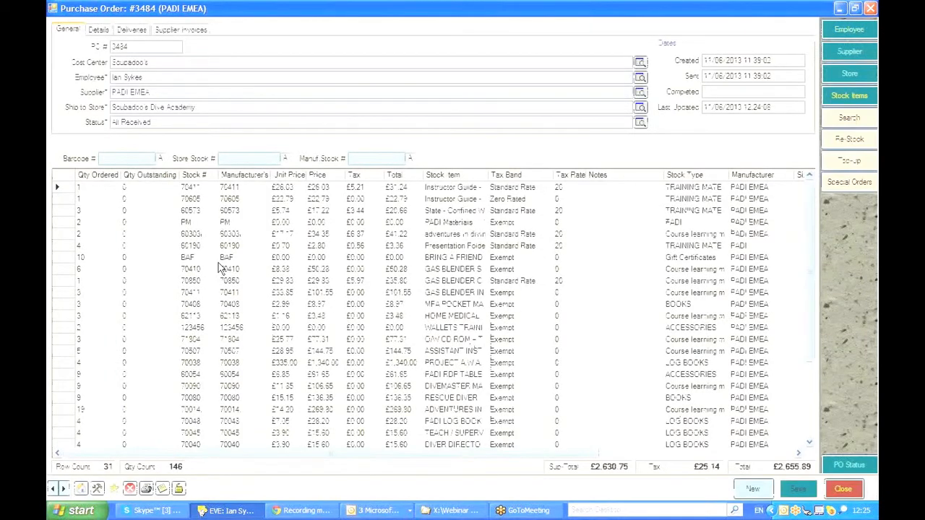
click(165, 30)
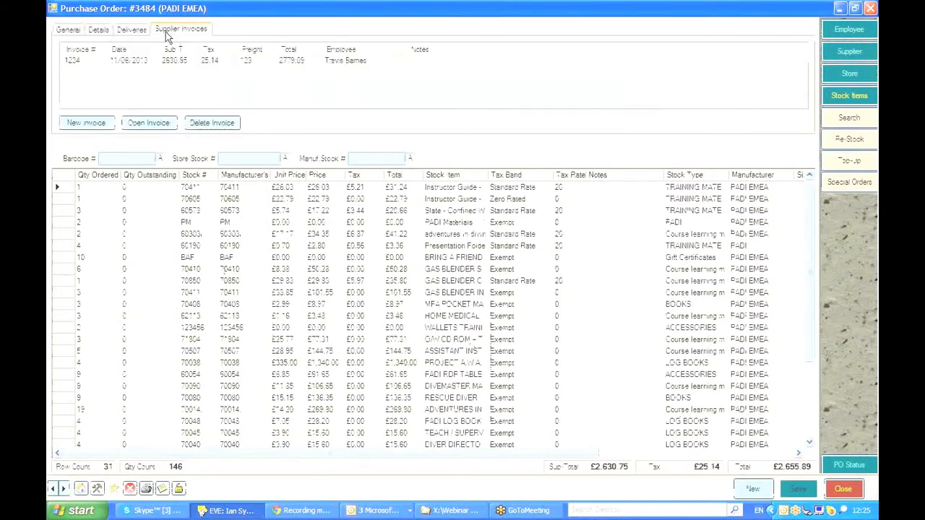
click(88, 62)
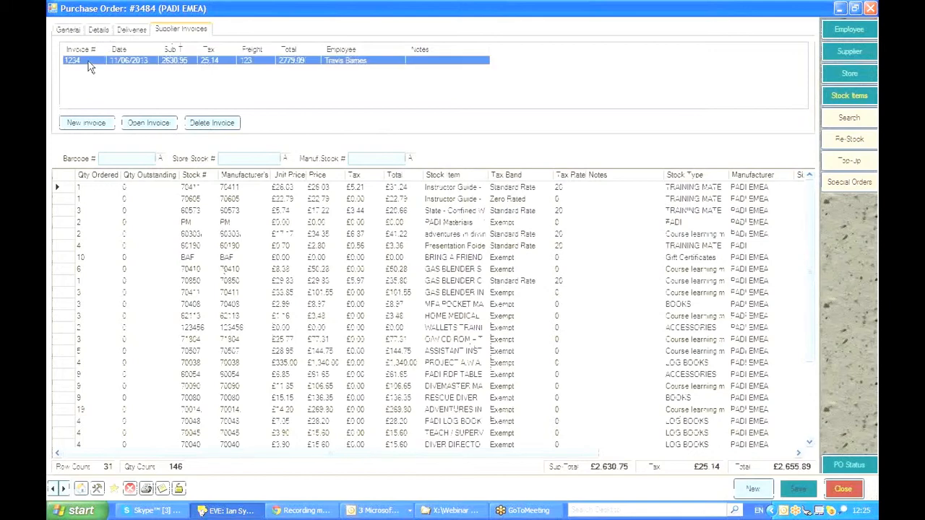
click(148, 122)
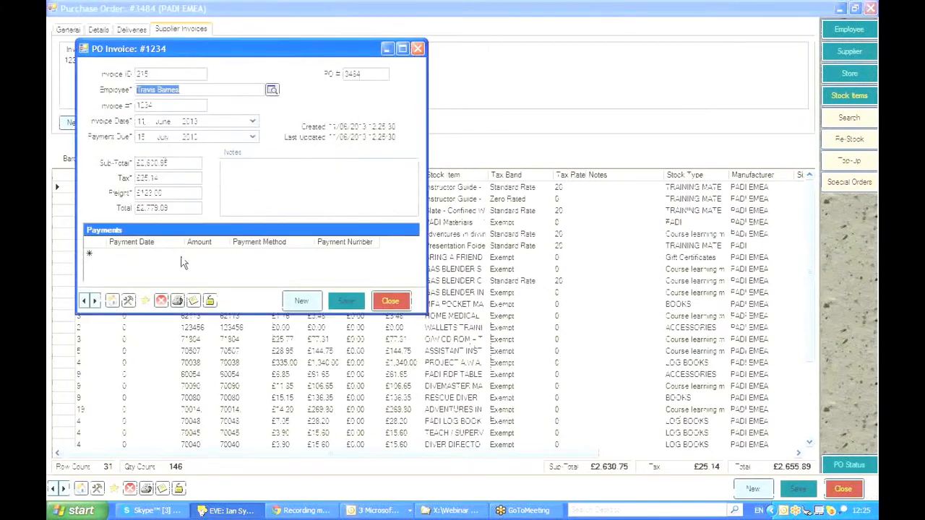
Step: Record a payment of 2779.09 by BACS Transfer with its payment number, then save and close the invoice
click(151, 254)
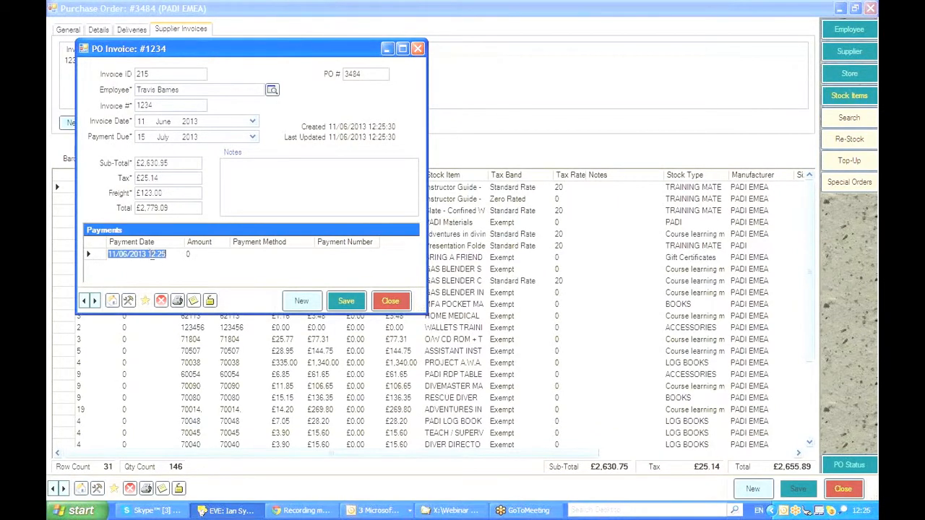
click(189, 255)
text(2779.09)
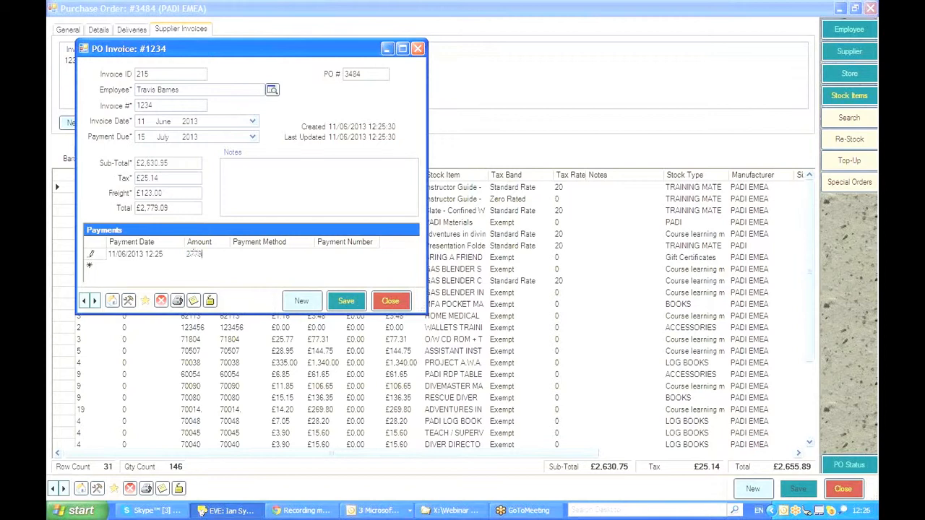
click(267, 252)
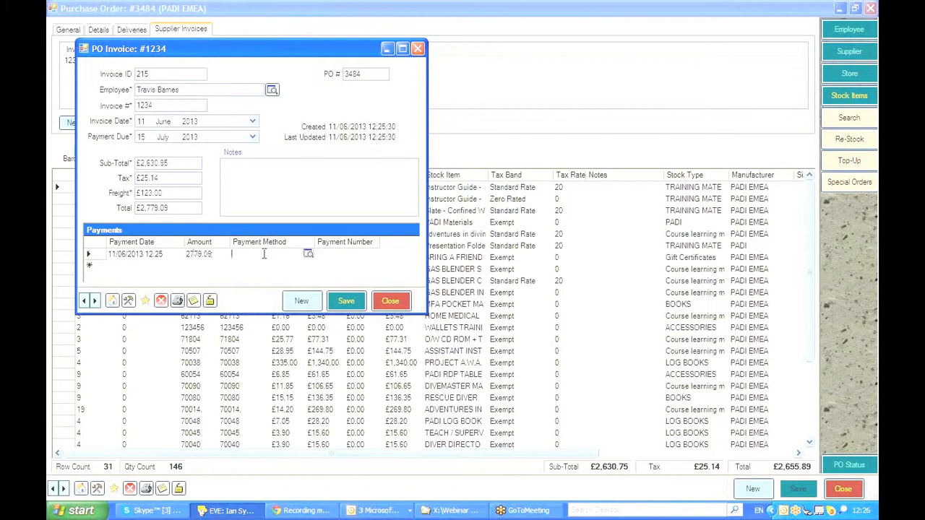
click(307, 253)
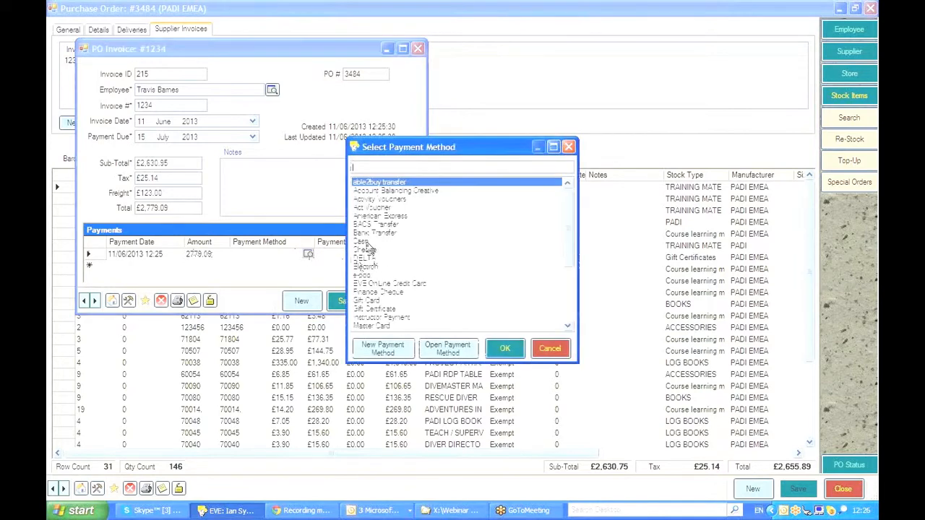
double_click(360, 226)
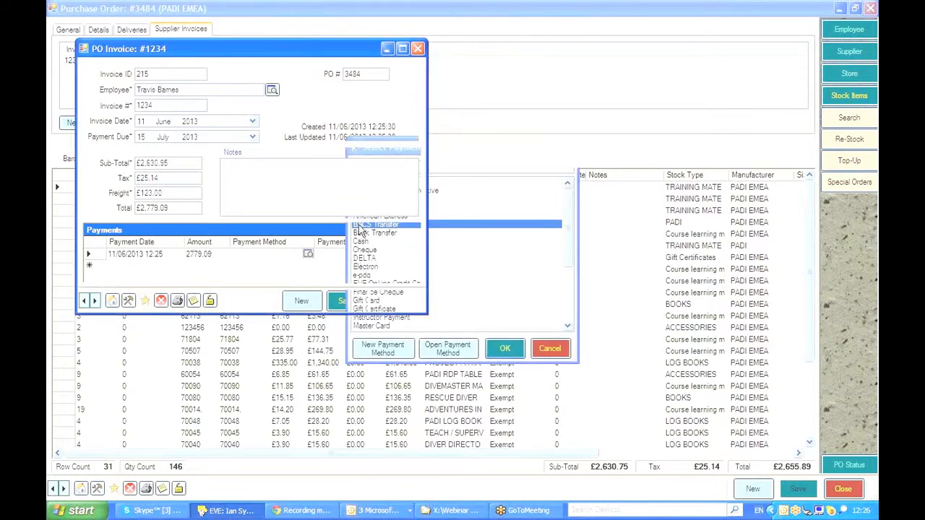
click(326, 253)
text(09876)
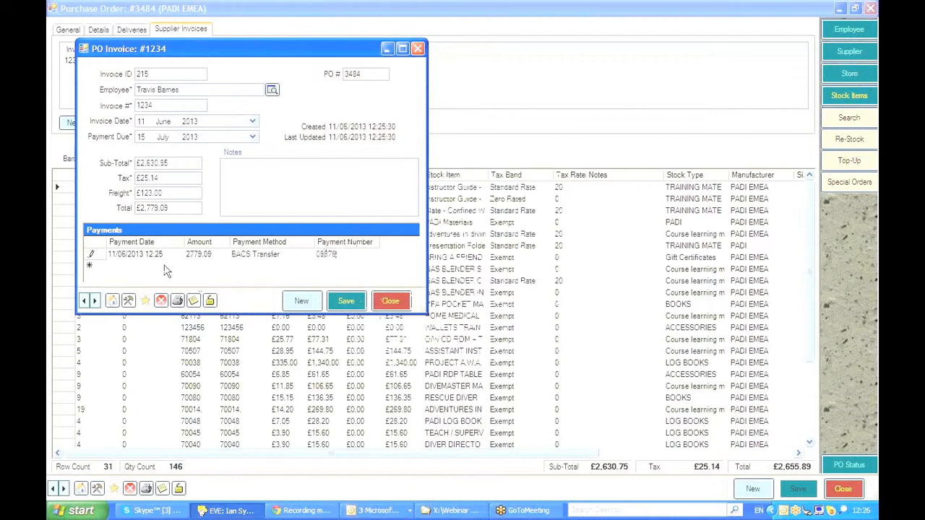
click(340, 299)
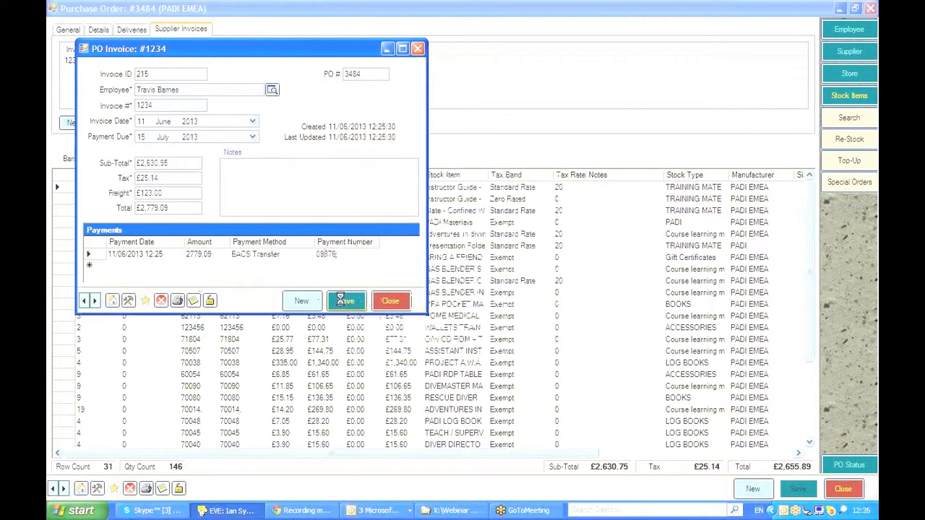
click(390, 302)
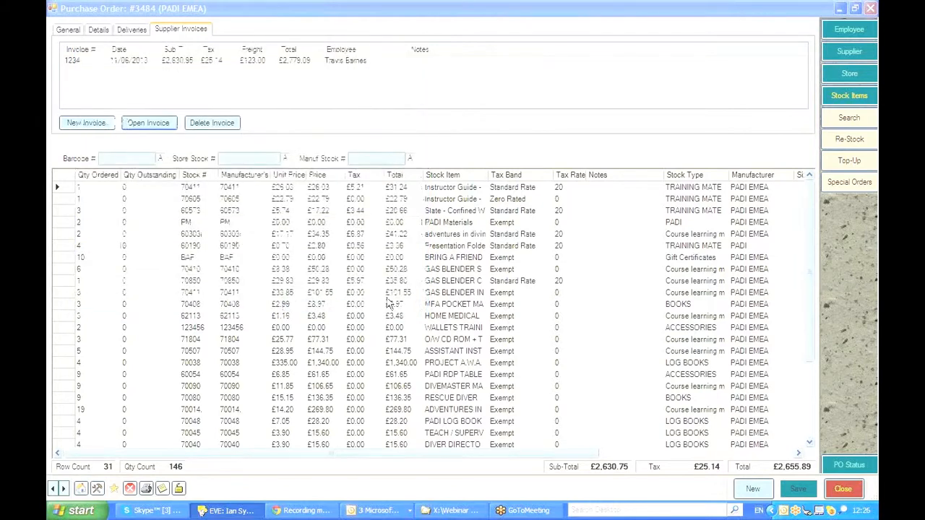
Step: Set the purchase order status to Complete, save it, and close the order and the search
click(849, 465)
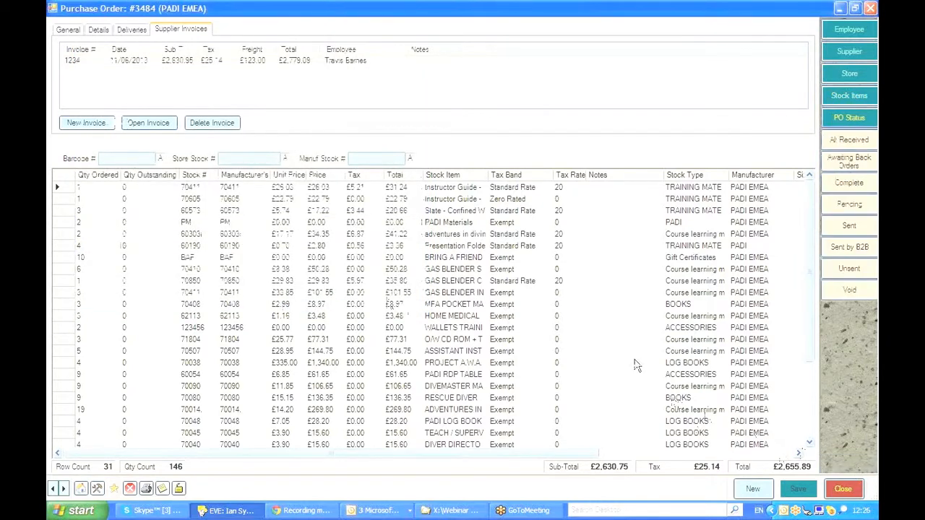
click(833, 182)
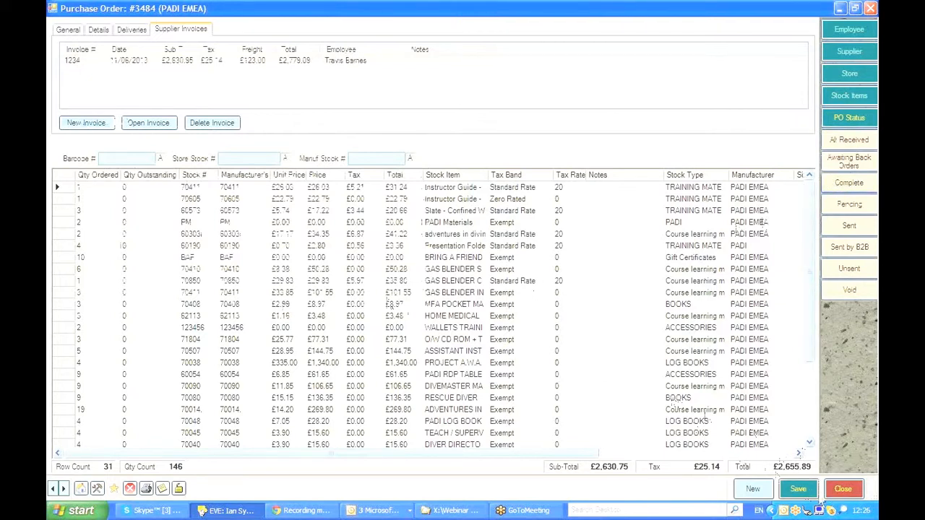
click(794, 489)
click(843, 489)
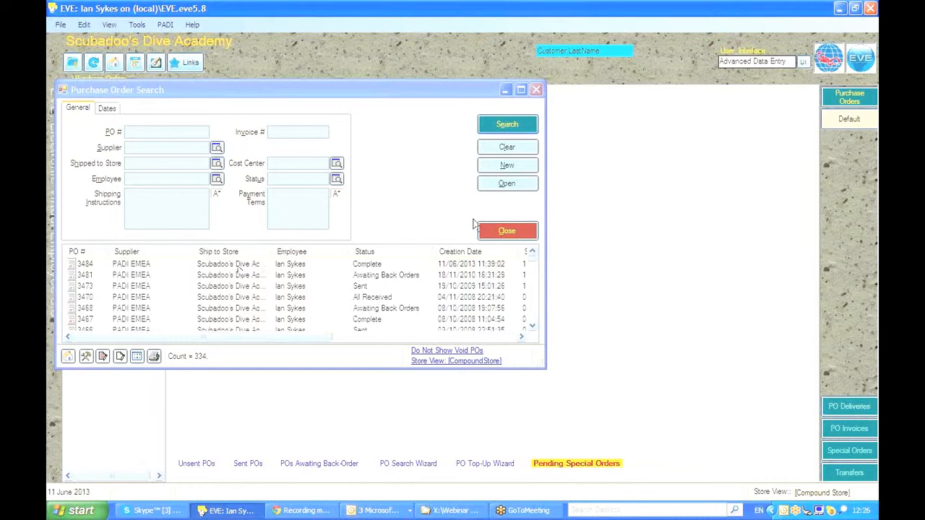
click(515, 232)
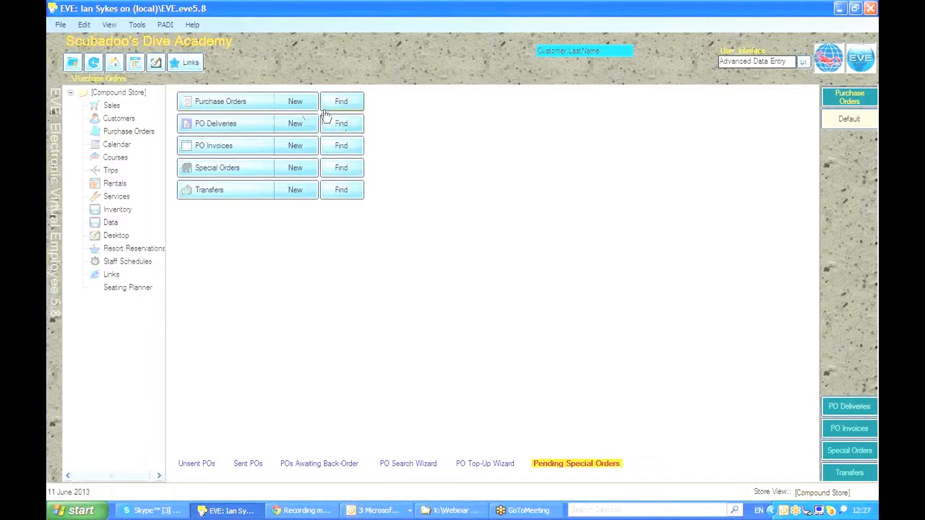
Step: Open the purchase order search and examine the available PO status filter options
click(356, 105)
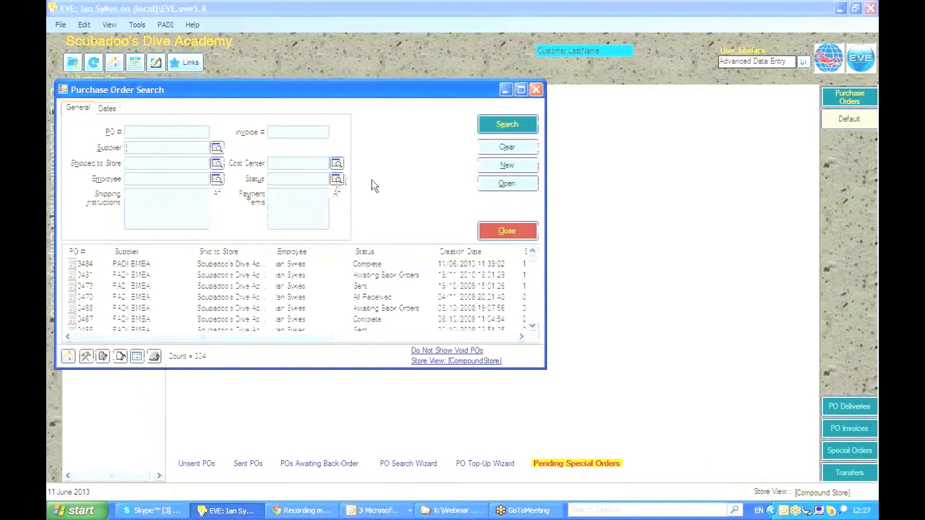
click(337, 178)
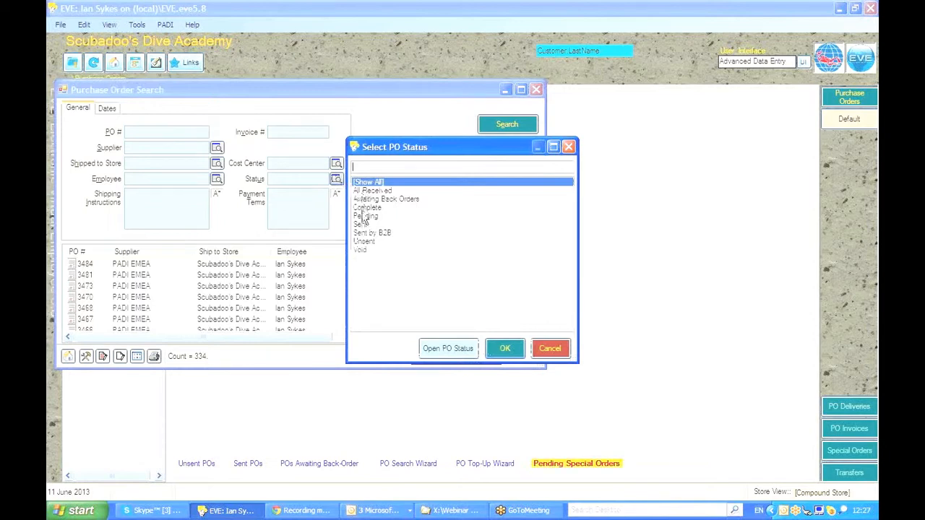
click(549, 348)
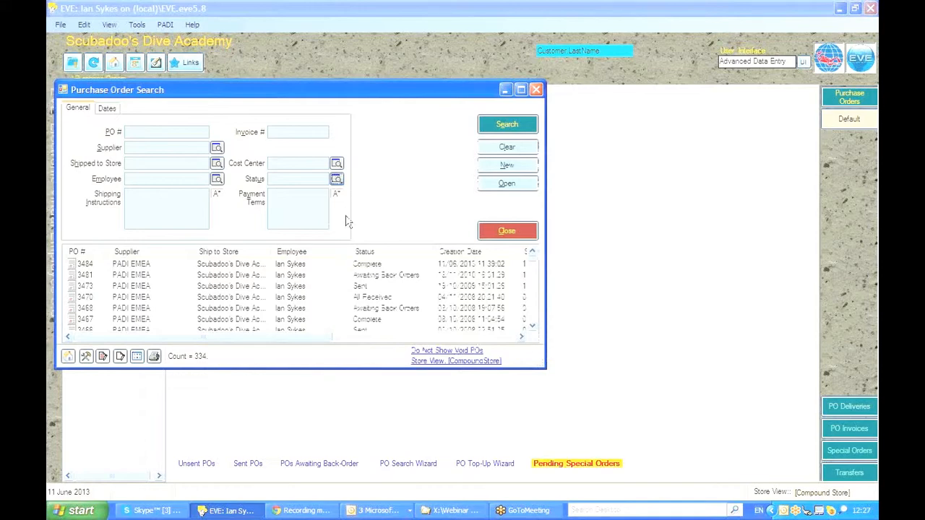
click(507, 232)
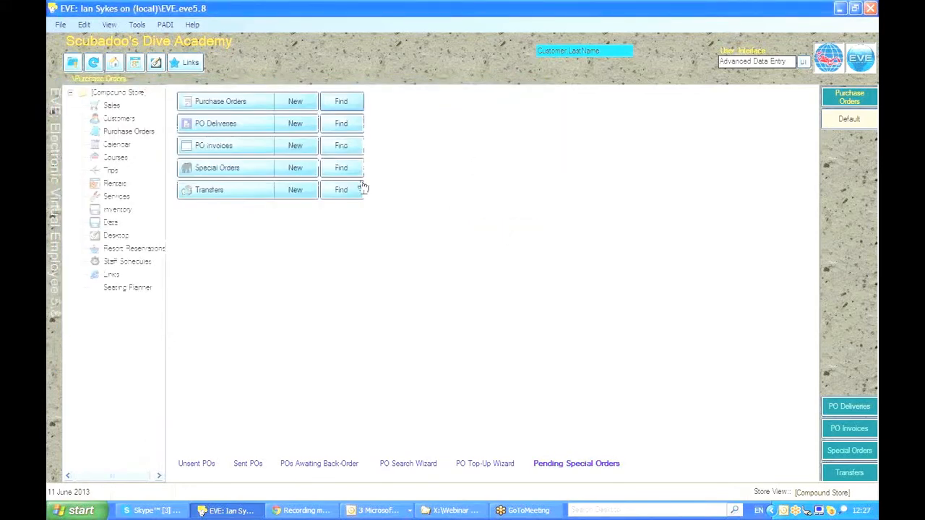
Step: Open the PO invoice search and examine its paid, unpaid and show-all filter options
click(345, 148)
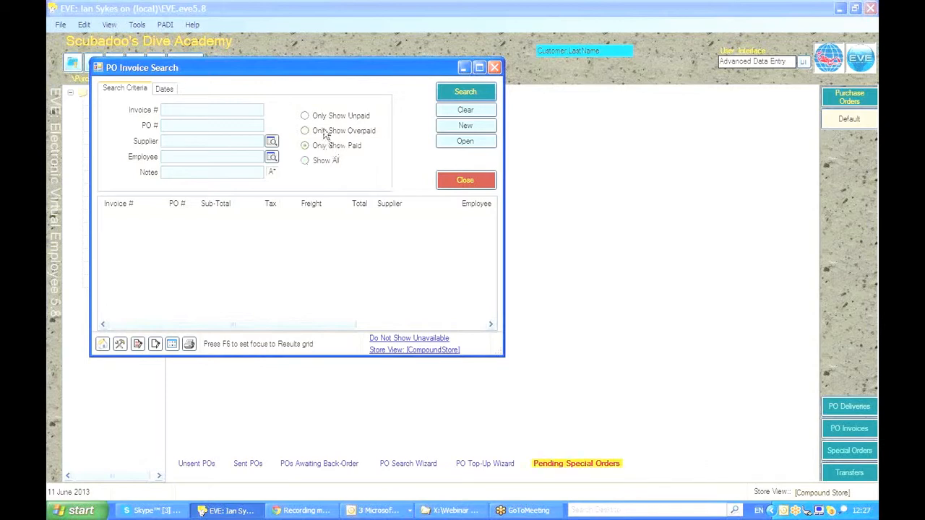
click(317, 117)
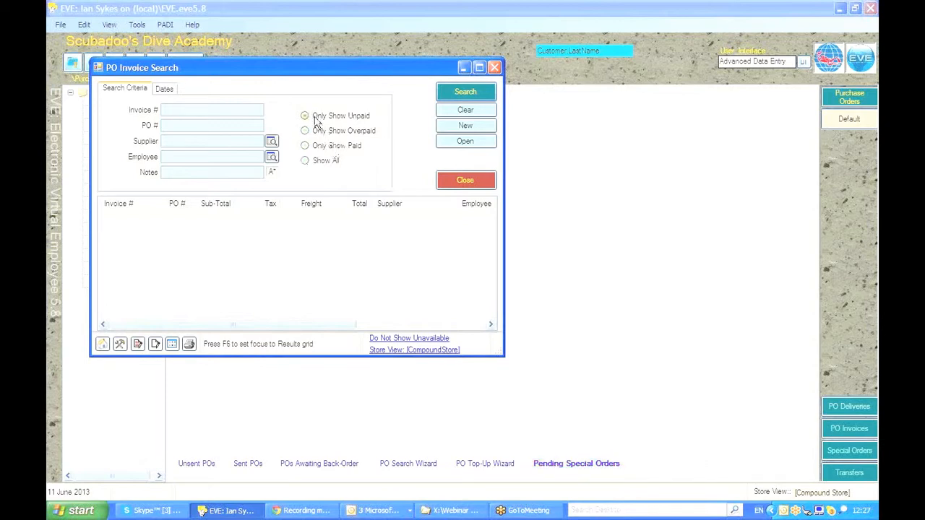
click(320, 161)
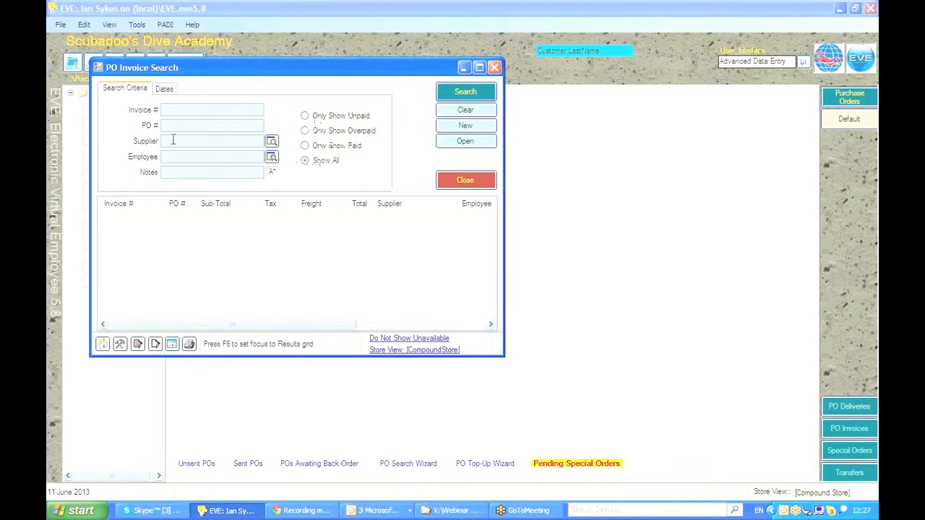
click(173, 140)
click(468, 181)
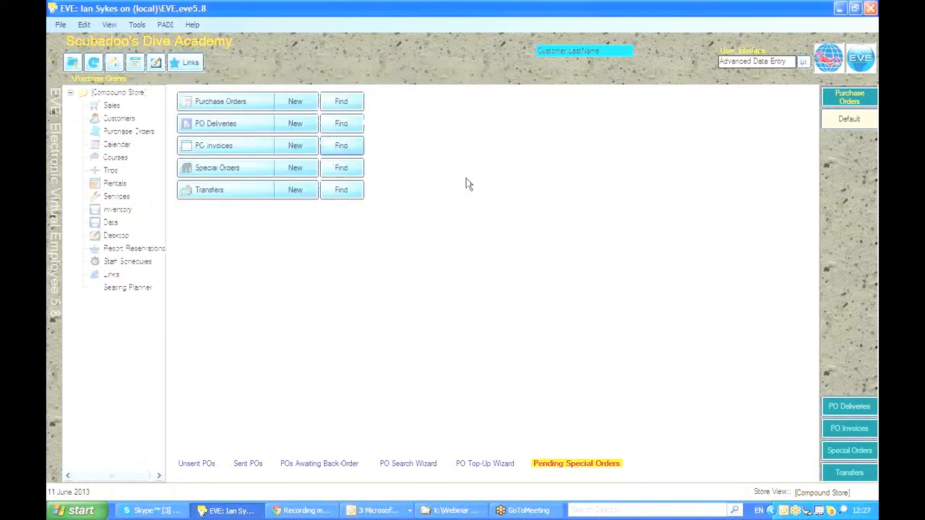